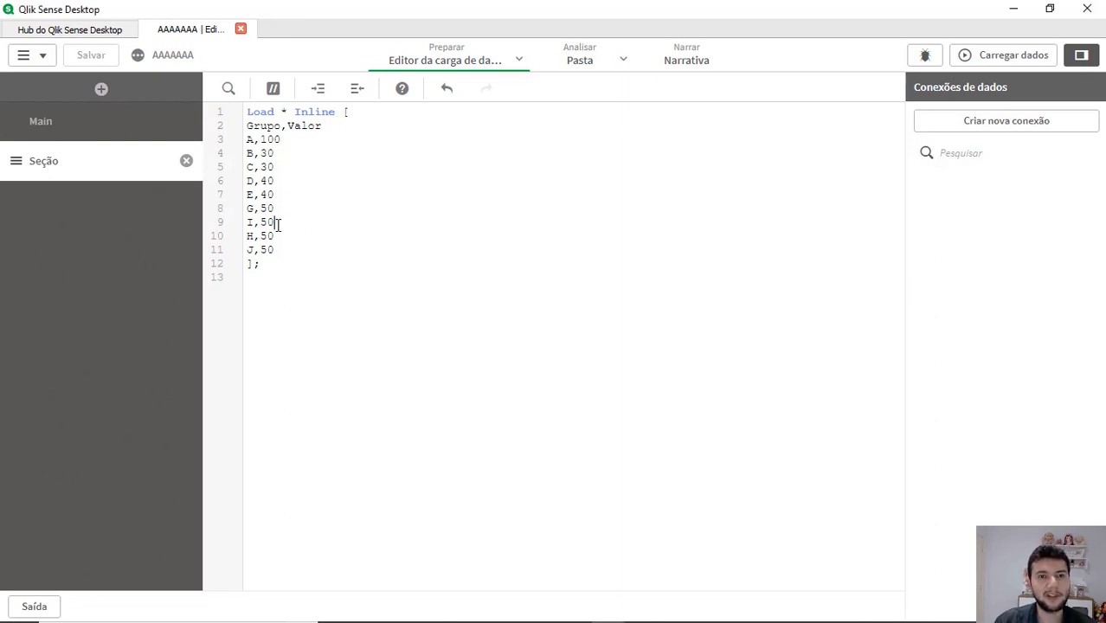
Load the data from the inline Grupo and Valor script and dismiss the load progress window.
left_click(310, 229)
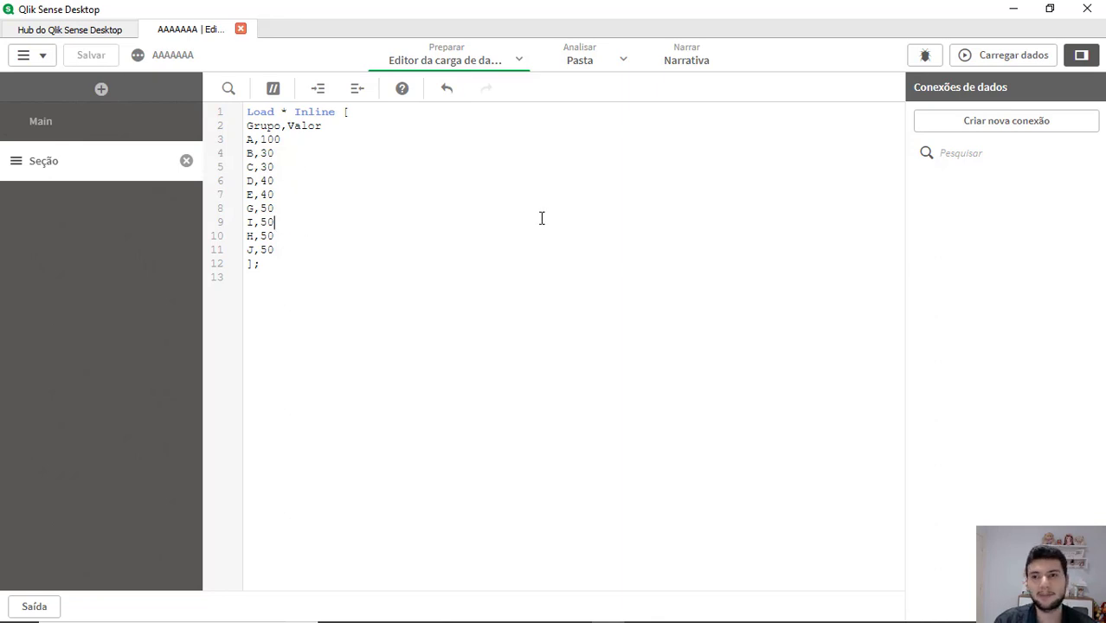
left_click(965, 54)
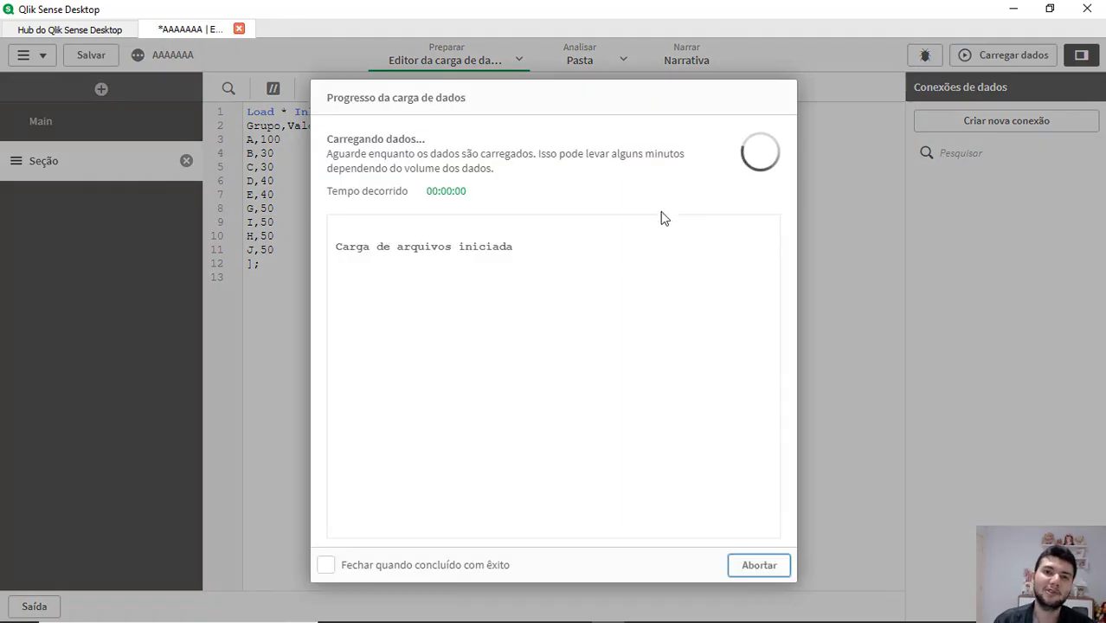
key("Escape")
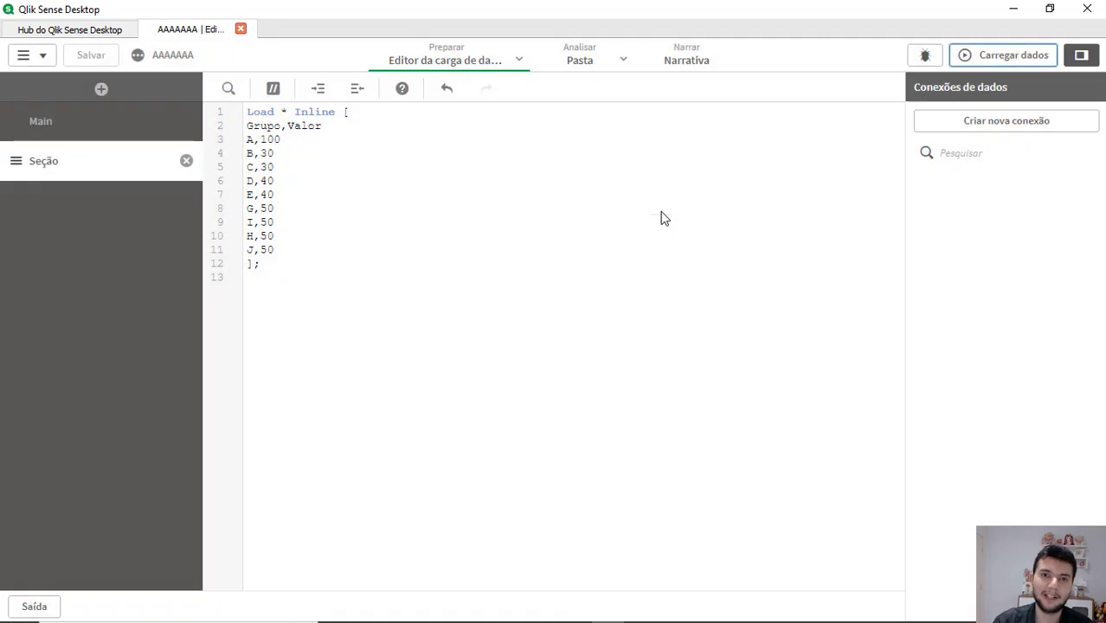
Open the sheet, replace its invalid table with a new empty table, and resize it to 11 x 10 grid cells.
left_click(579, 68)
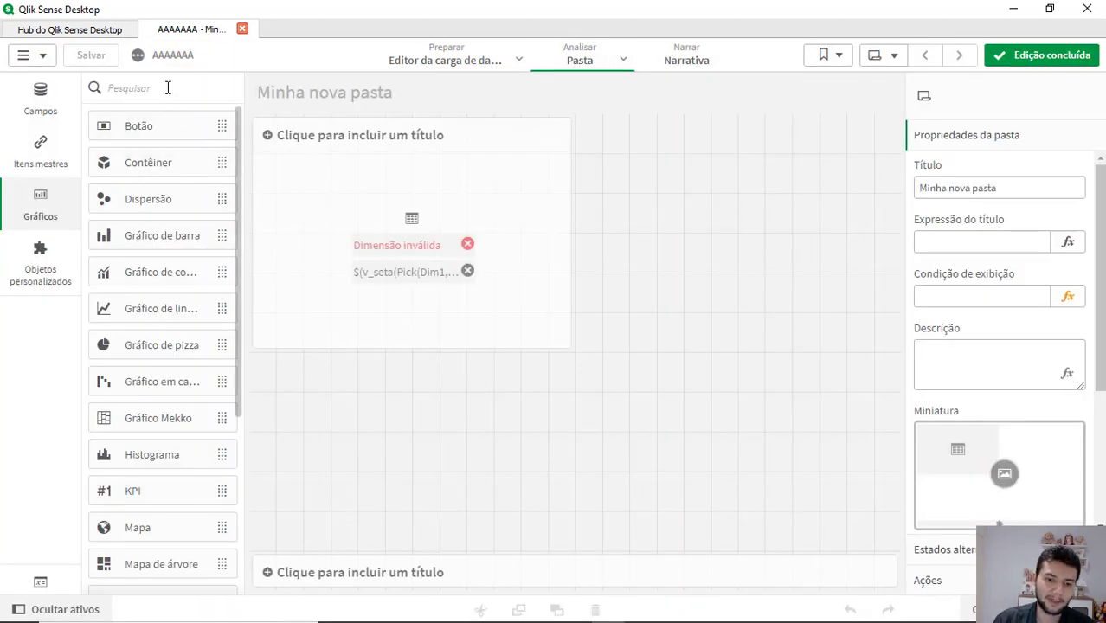
type("tabe")
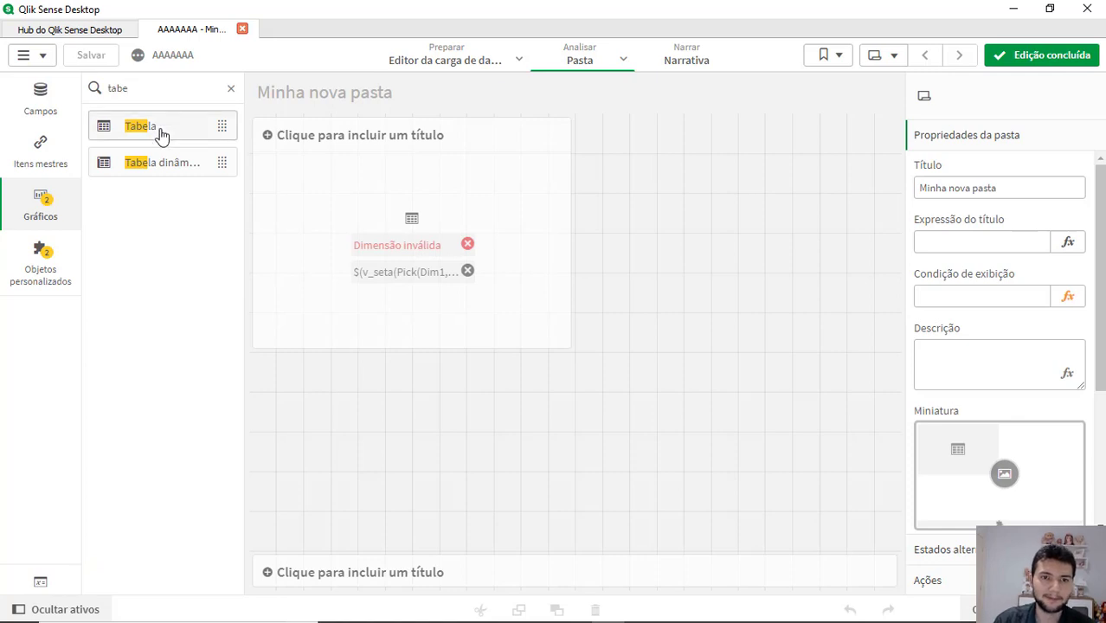
left_click_drag(158, 130, 480, 237)
left_click(389, 216)
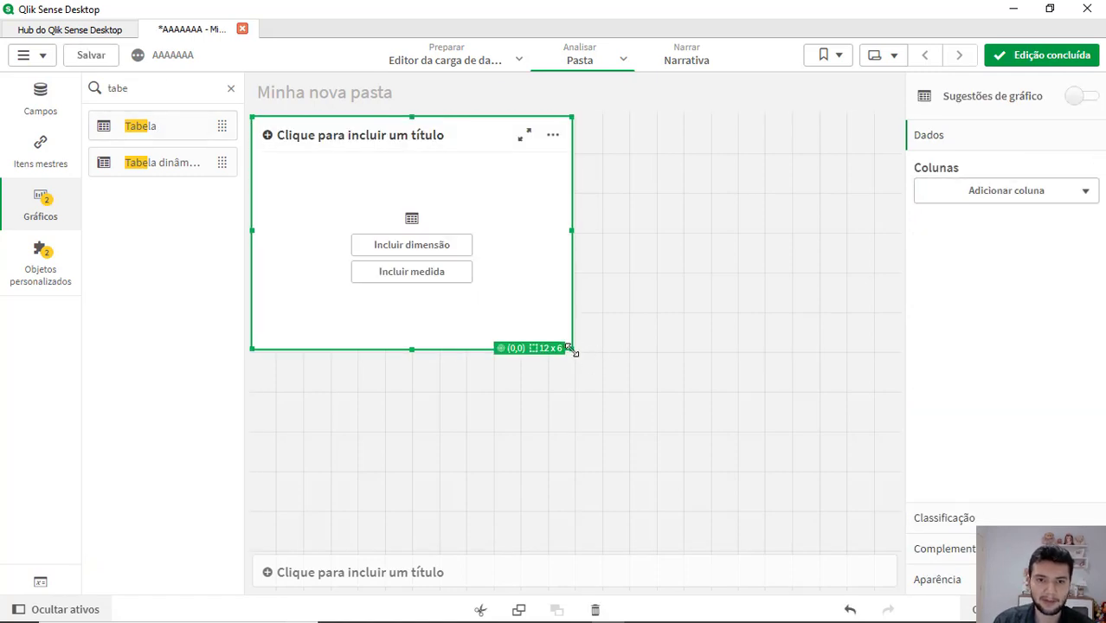
left_click_drag(573, 350, 554, 497)
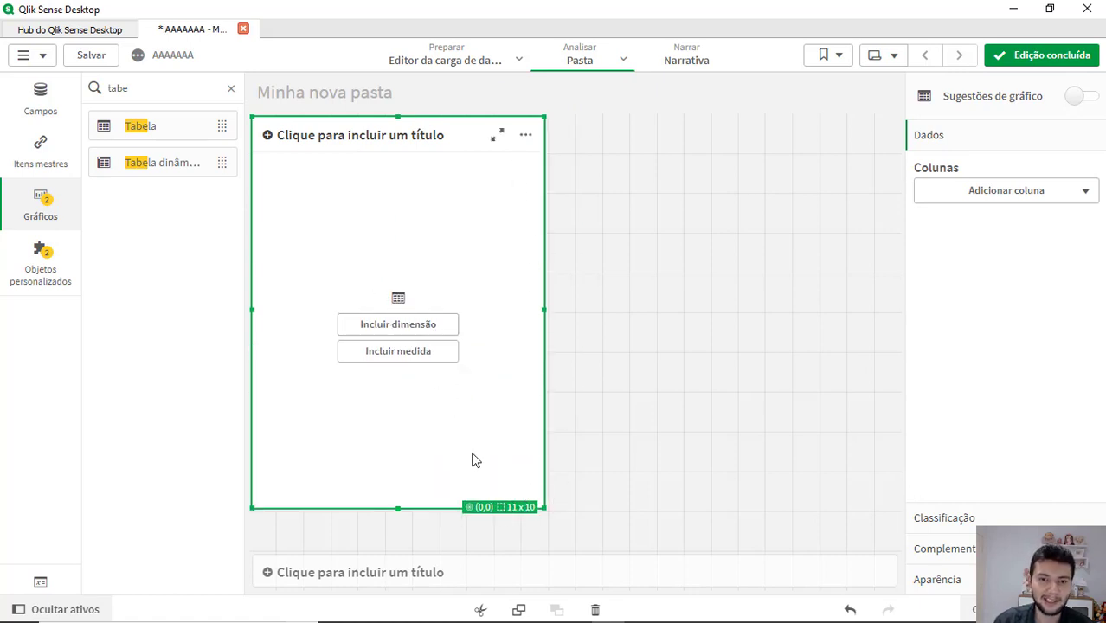
left_click(401, 578)
left_click(401, 574)
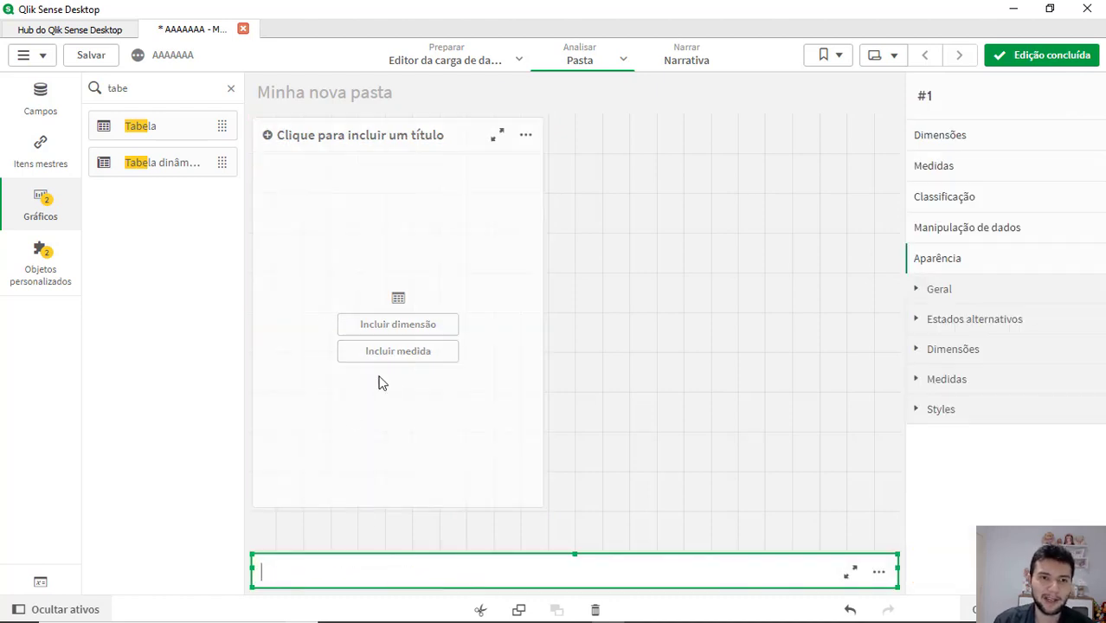
Add the Grupo field to the new table as its dimension column.
left_click(69, 115)
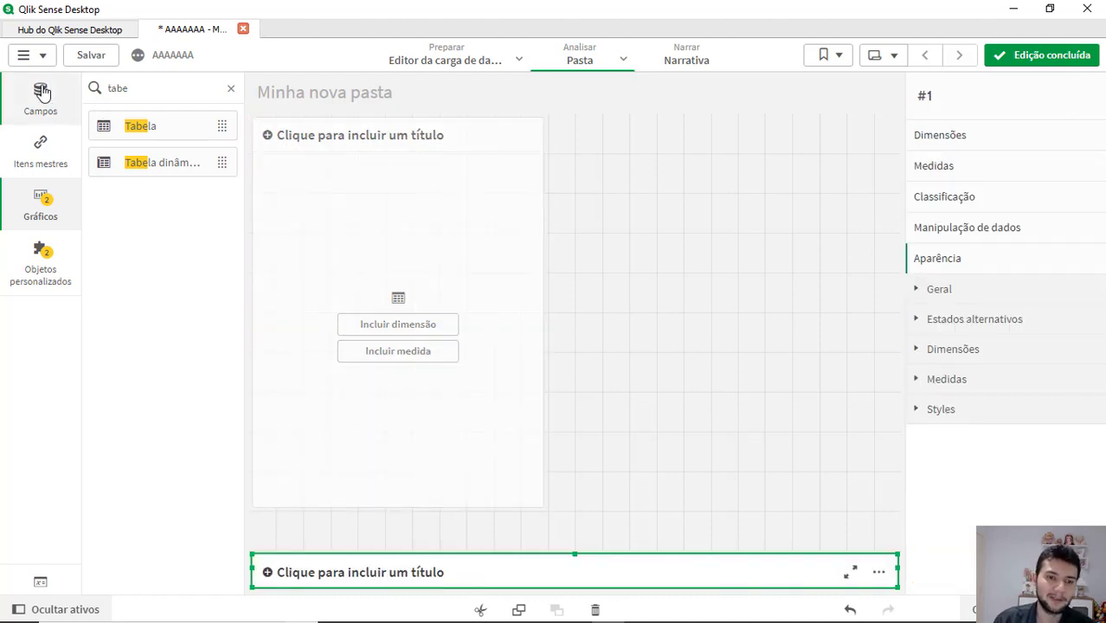
left_click(233, 92)
left_click_drag(168, 127, 381, 232)
left_click(380, 285)
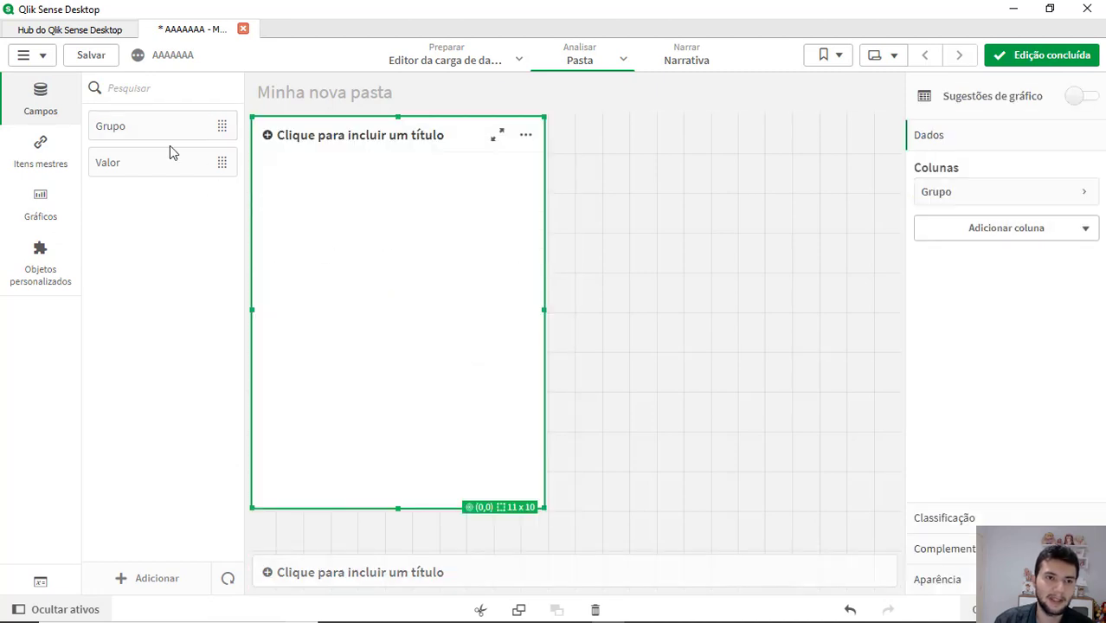
Add the Valor field to the table as a measure aggregated with Sum.
left_click_drag(151, 165, 373, 262)
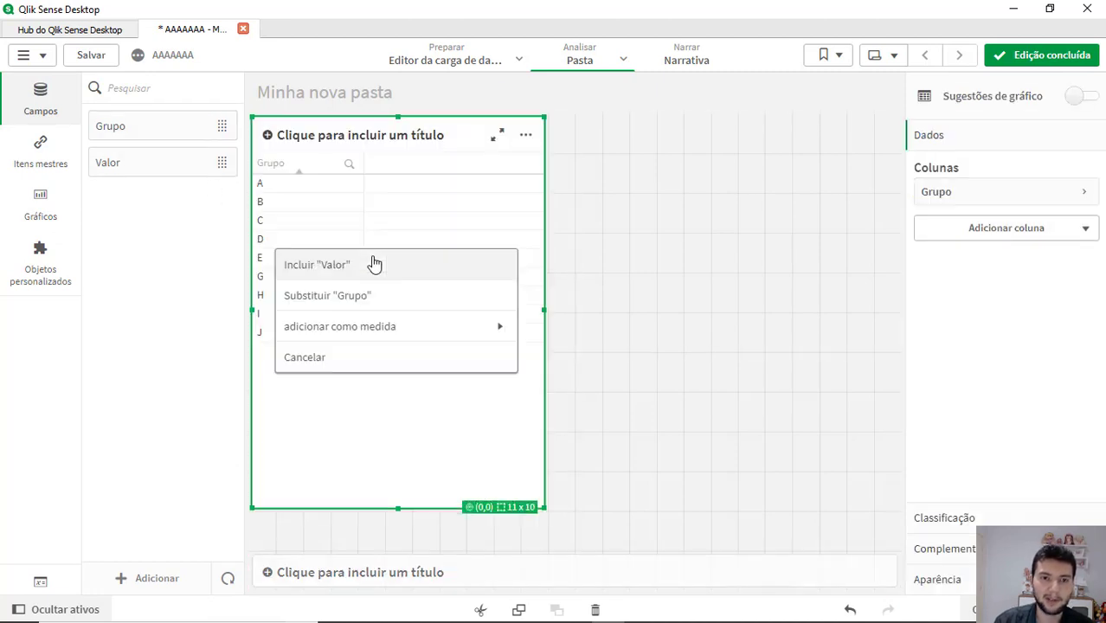
left_click(433, 336)
left_click(382, 289)
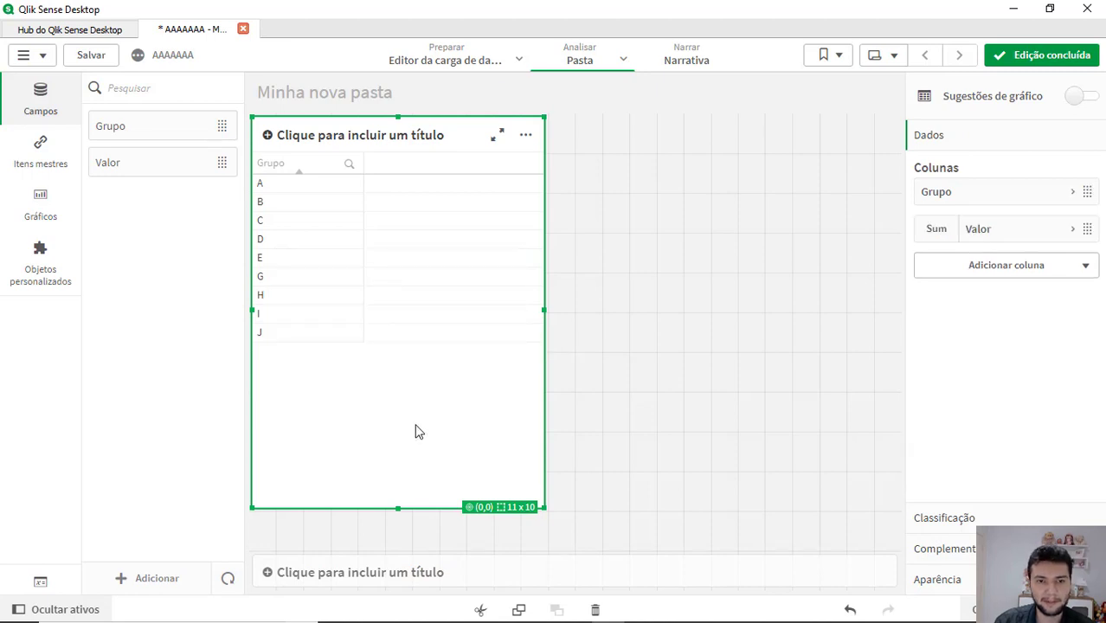
left_click(500, 580)
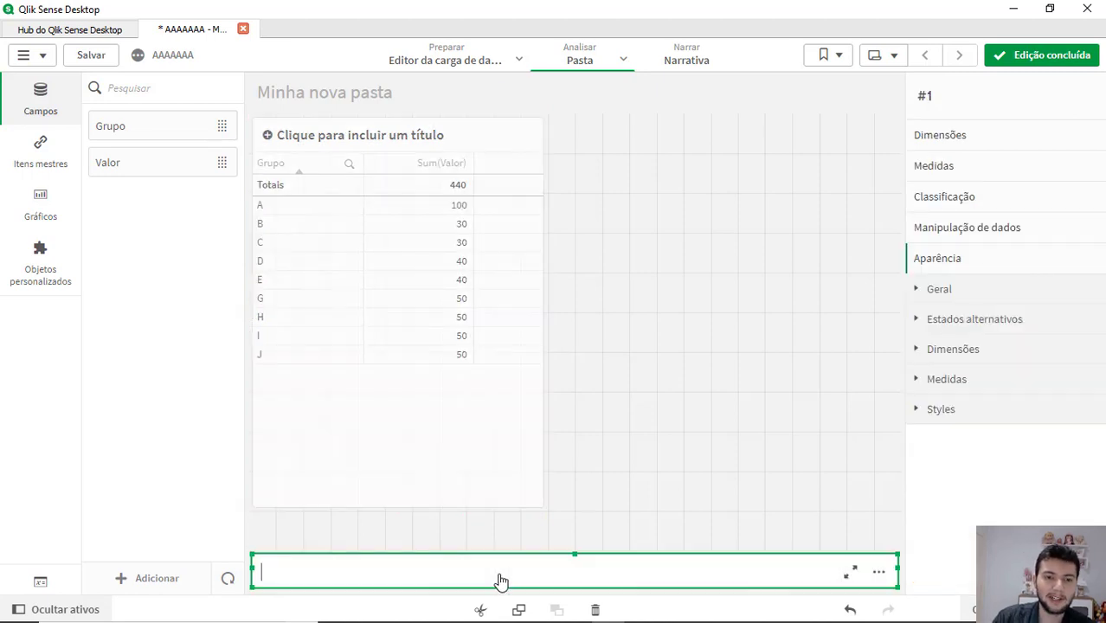
left_click(537, 550)
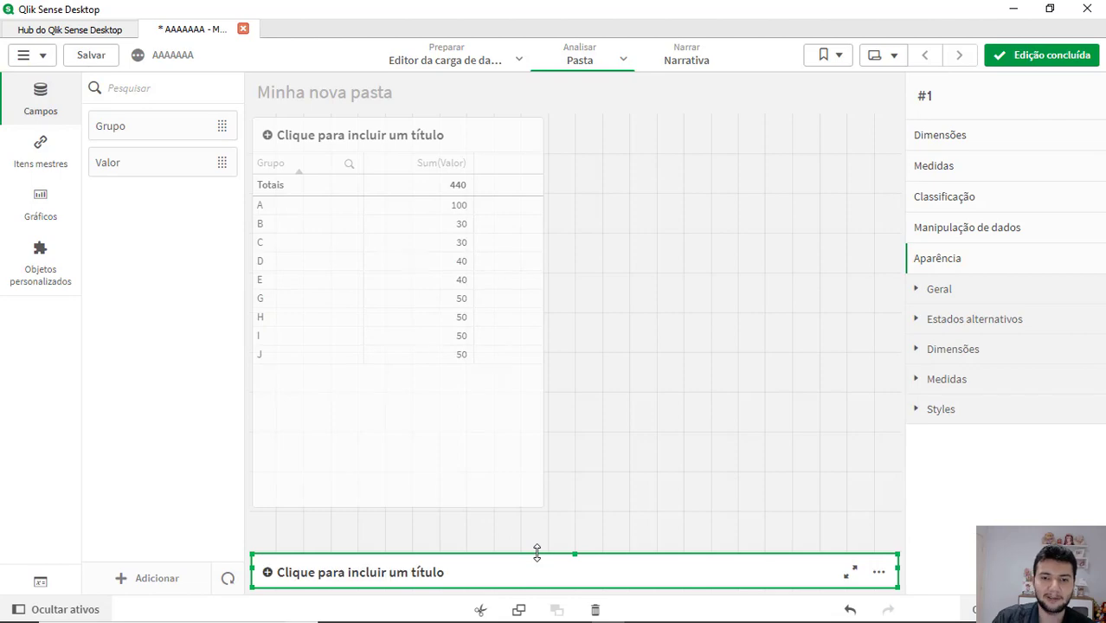
left_click(496, 422)
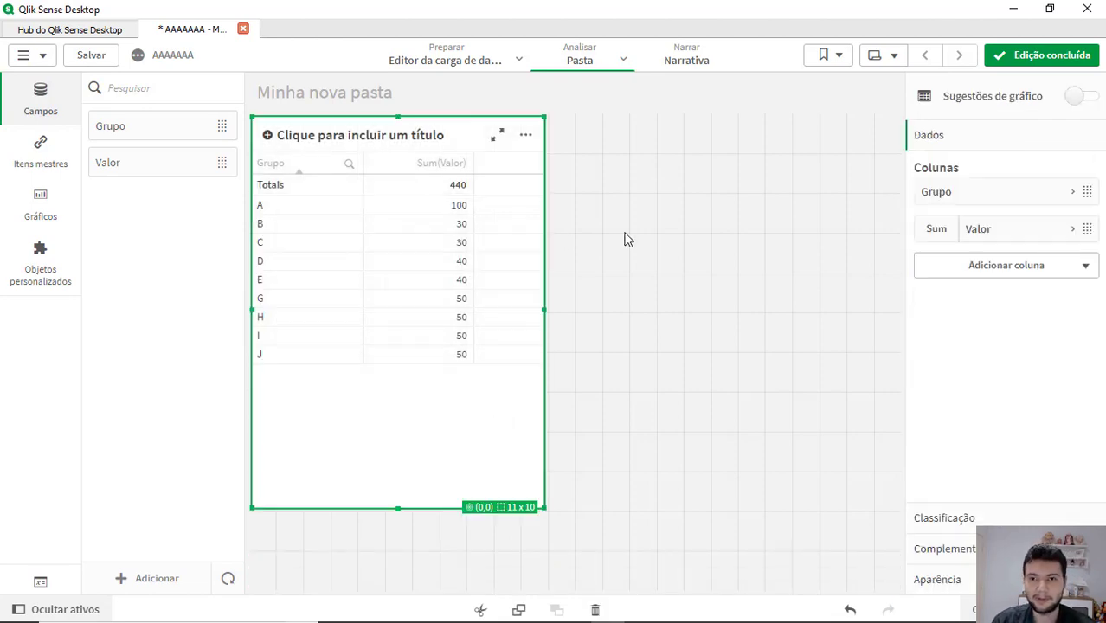
Switch to the Qlik Help page for the Rank function in Chrome and review the TOTAL, expr, mode and fmt syntax.
key("alt+Tab")
key("alt+Tab")
key("alt+Tab")
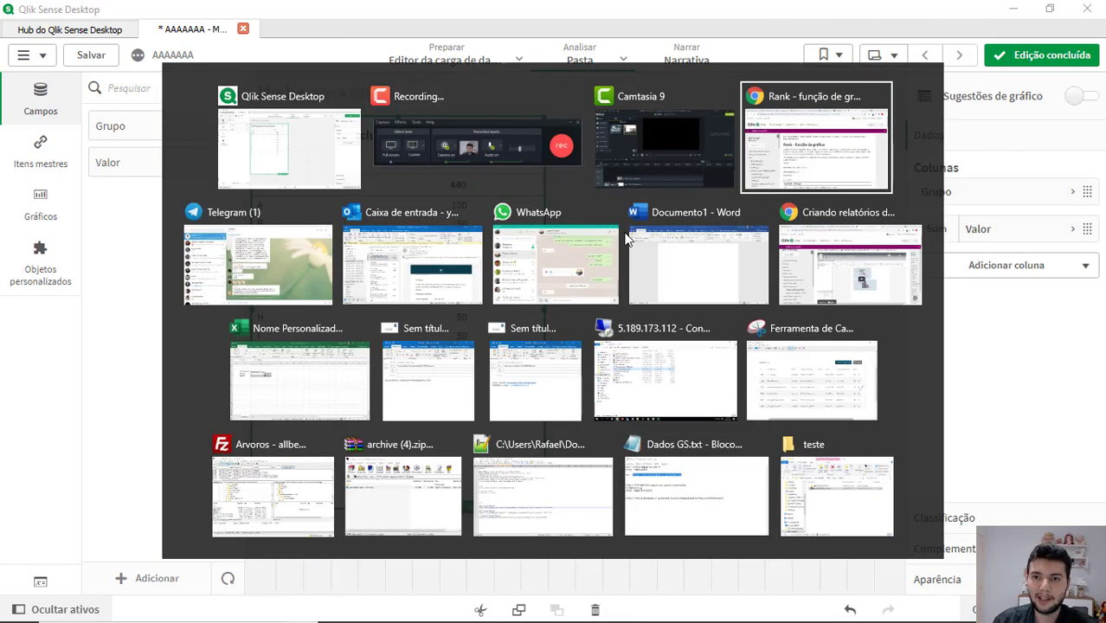
scroll(521, 425, "down", 2)
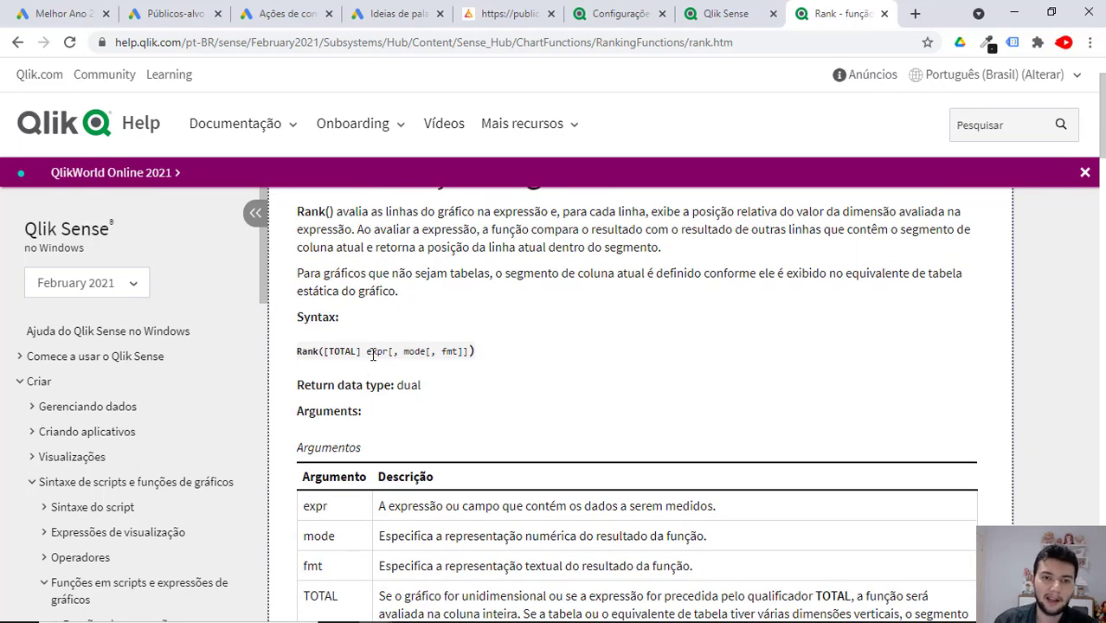
double_click(376, 353)
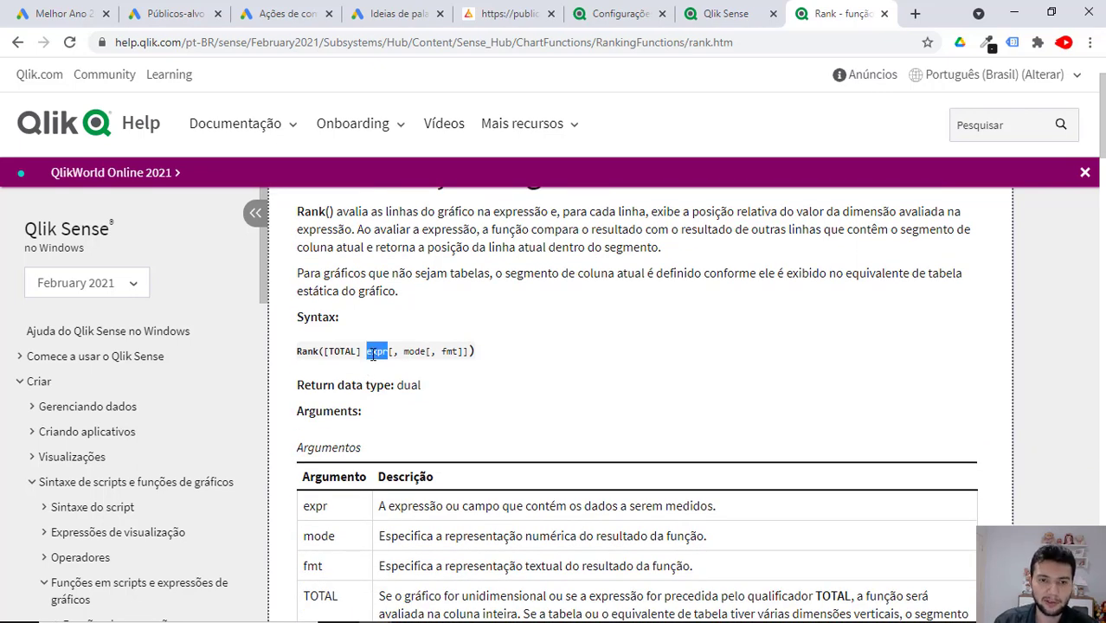
double_click(341, 352)
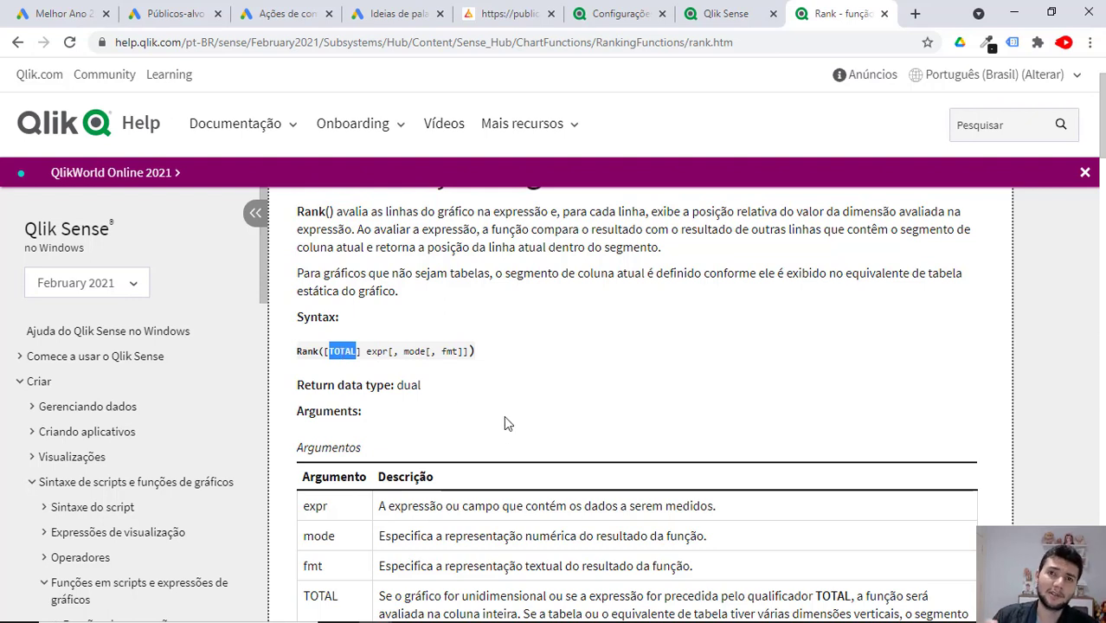
double_click(378, 352)
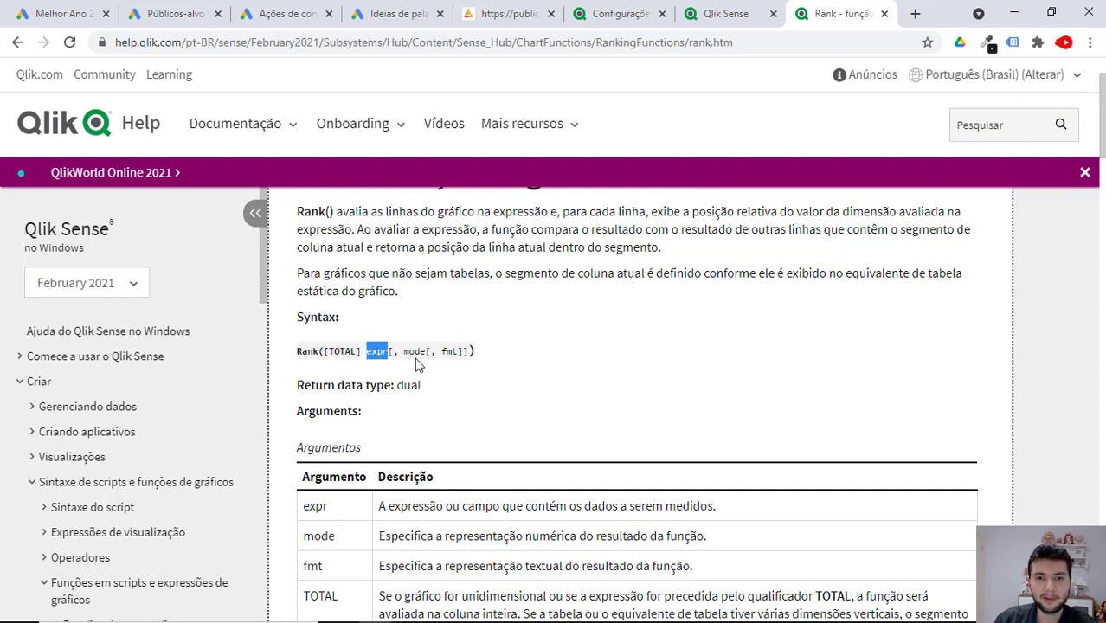
double_click(450, 352)
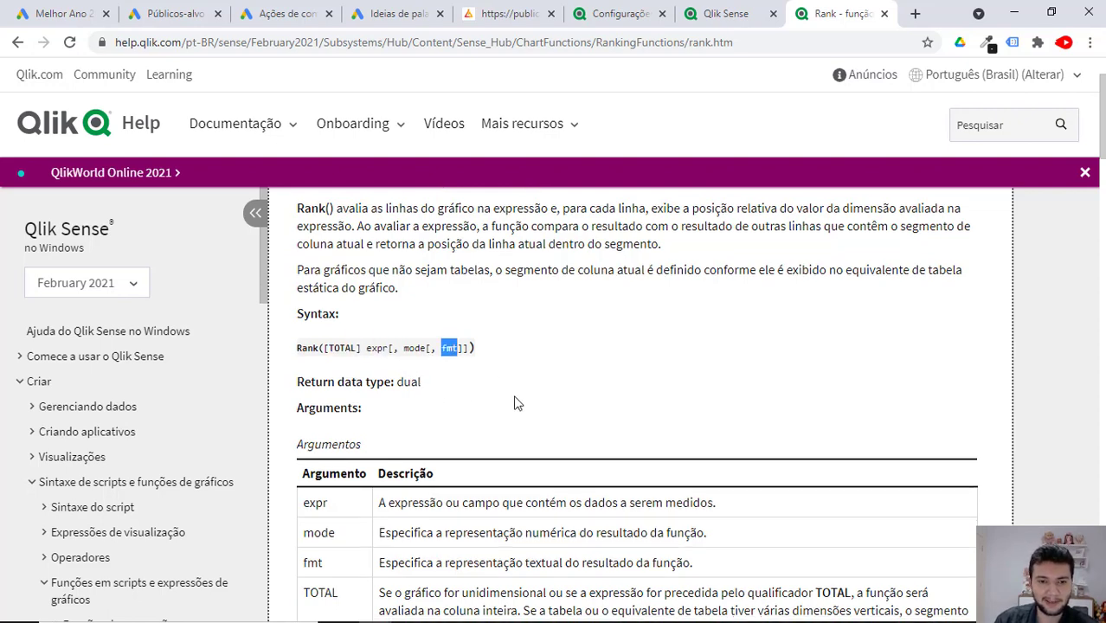
Read the descriptions of the Rank arguments and the table of possible values for the mode argument.
scroll(516, 402, "down", 1)
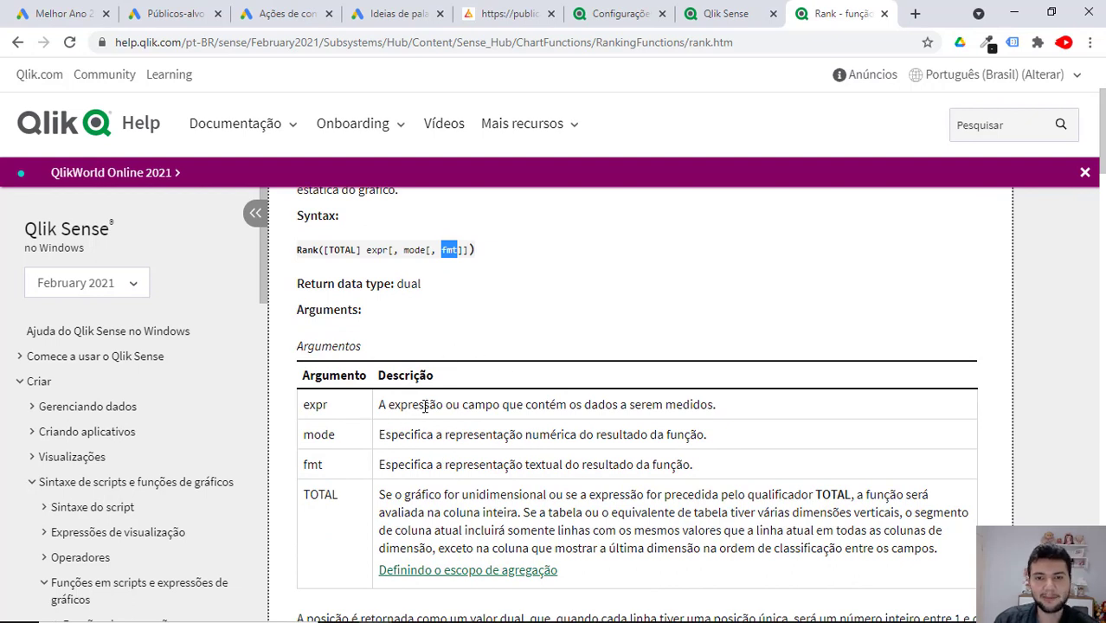
left_click_drag(425, 407, 592, 424)
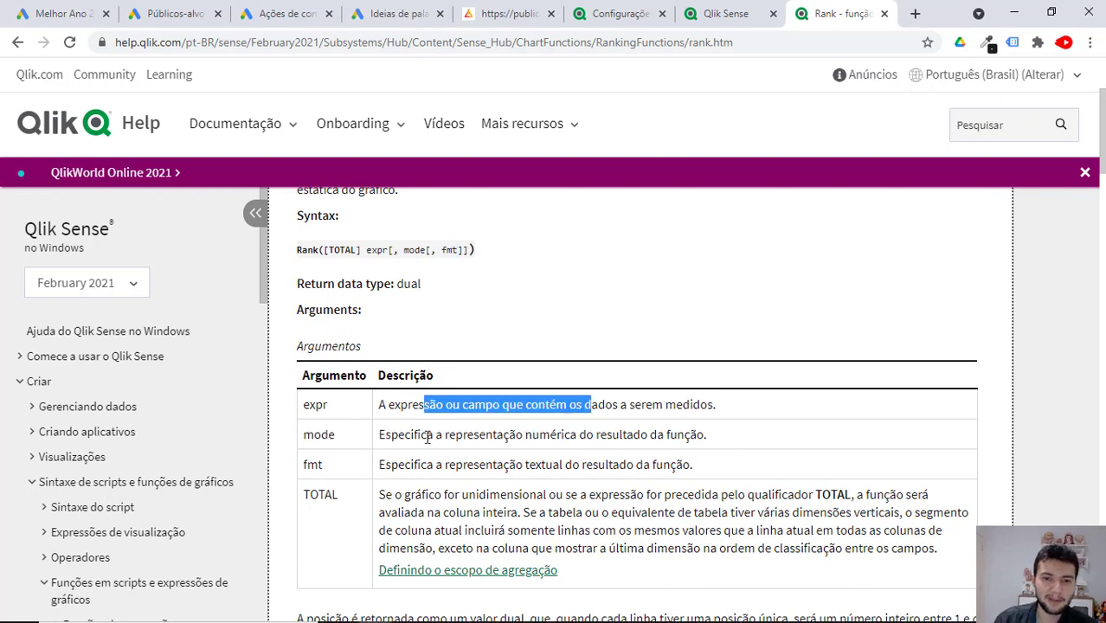
left_click_drag(427, 436, 672, 437)
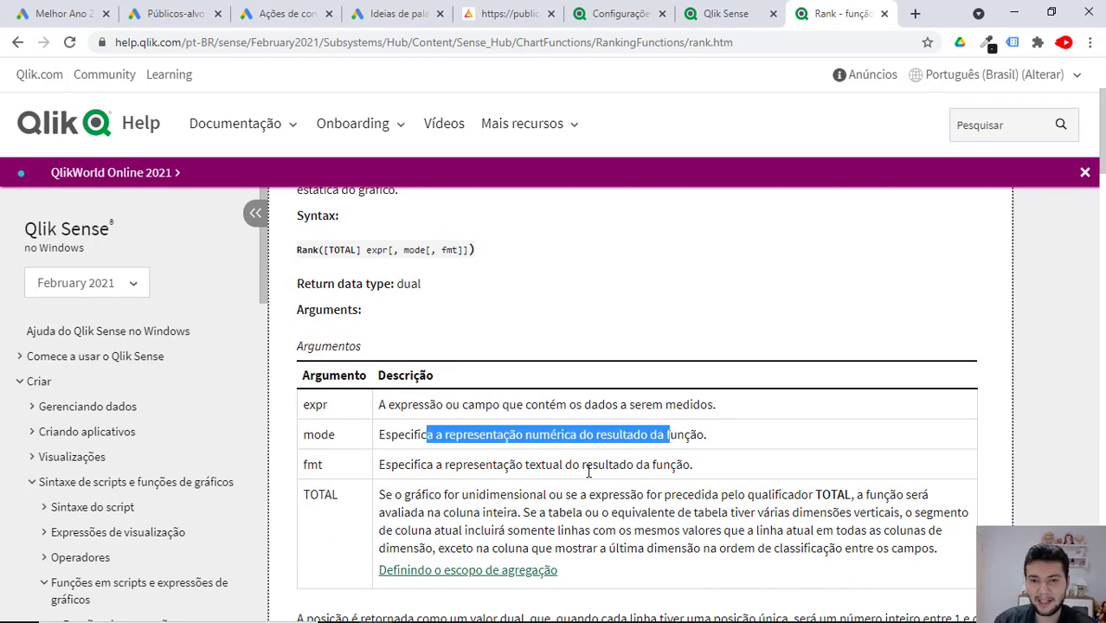
scroll(588, 502, "down", 2)
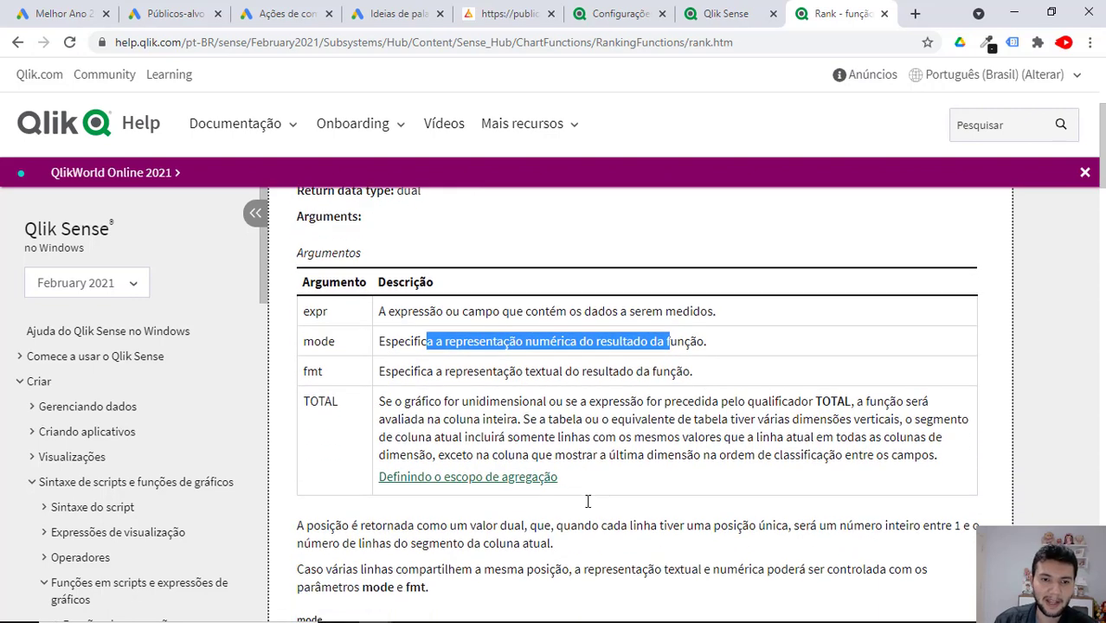
left_click_drag(391, 350, 645, 350)
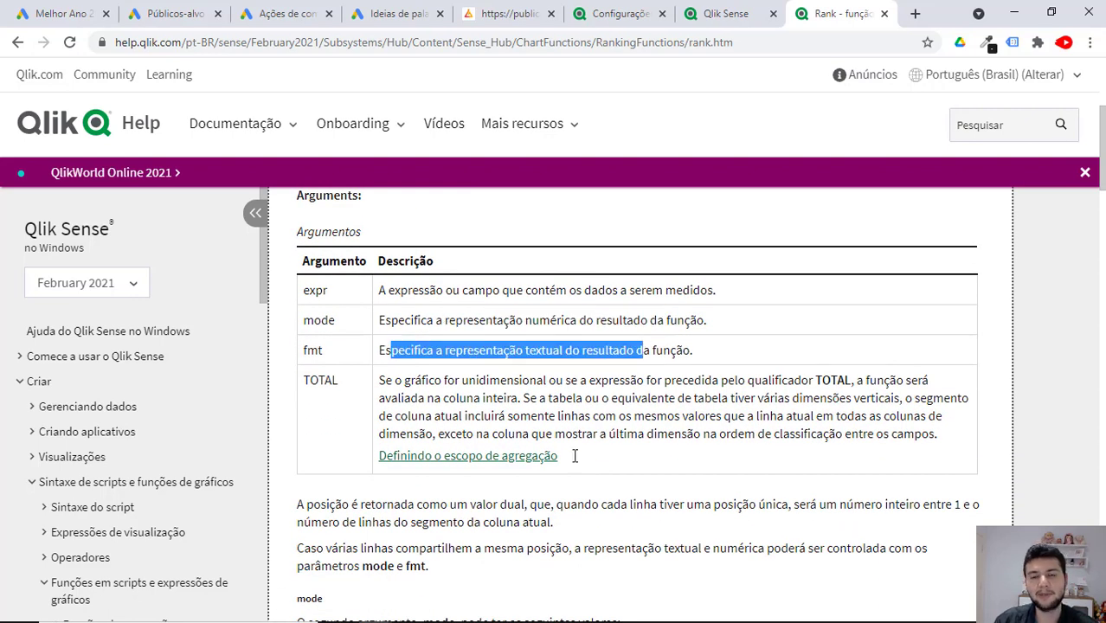
scroll(608, 478, "down", 3)
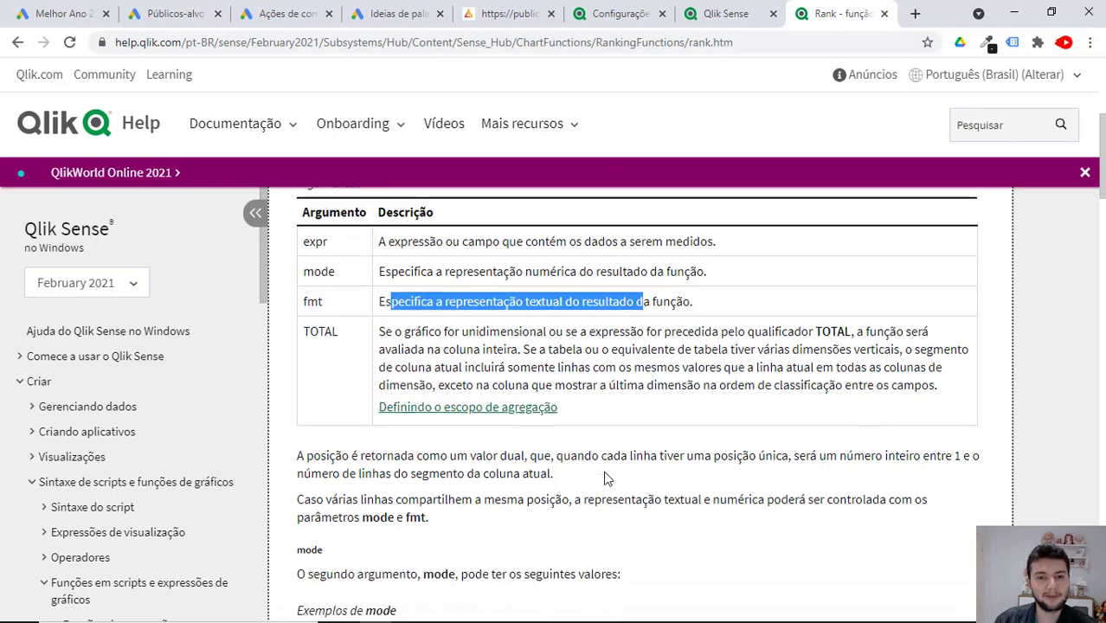
scroll(608, 479, "down", 4)
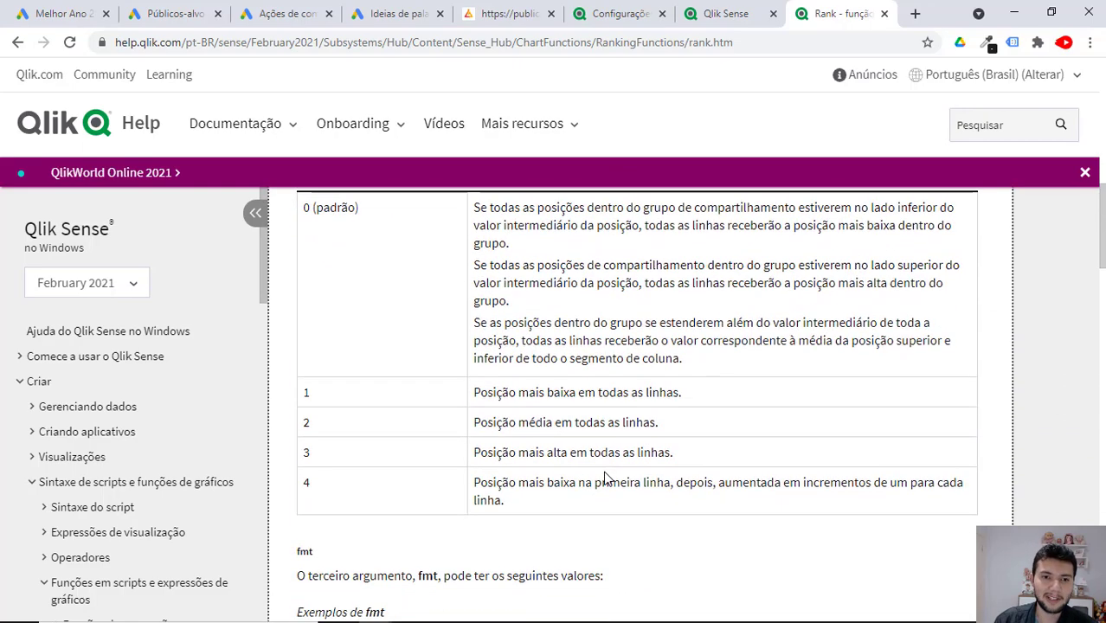
scroll(608, 478, "up", 2)
scroll(607, 479, "up", 1)
scroll(608, 479, "down", 2)
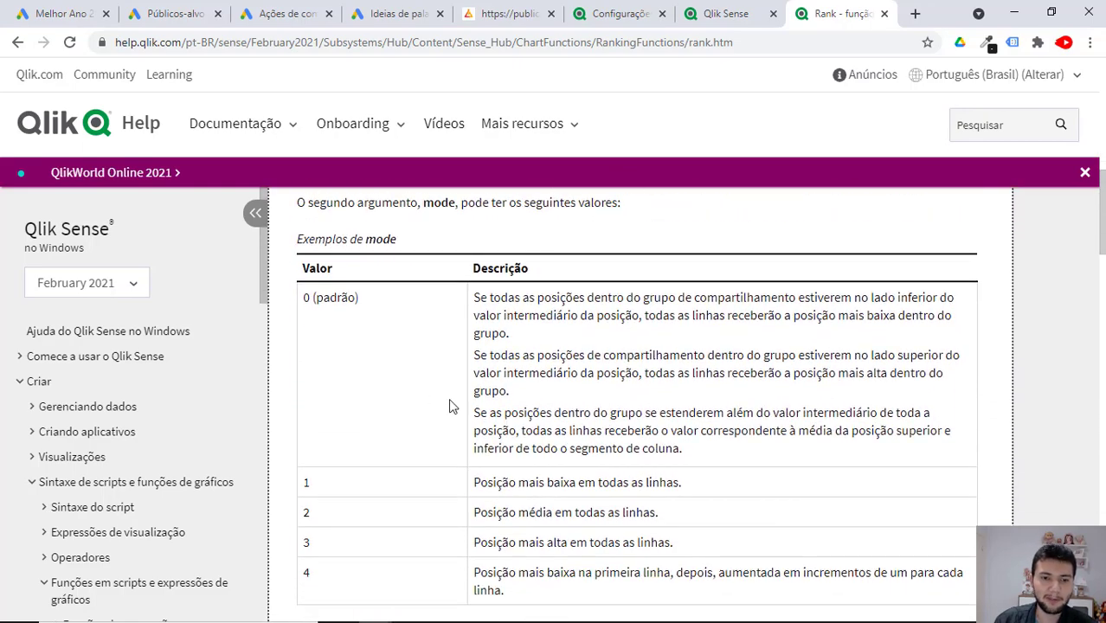
Switch back to Qlik Sense Desktop and duplicate the Sum(Valor) measure column of the table.
key("alt+Tab")
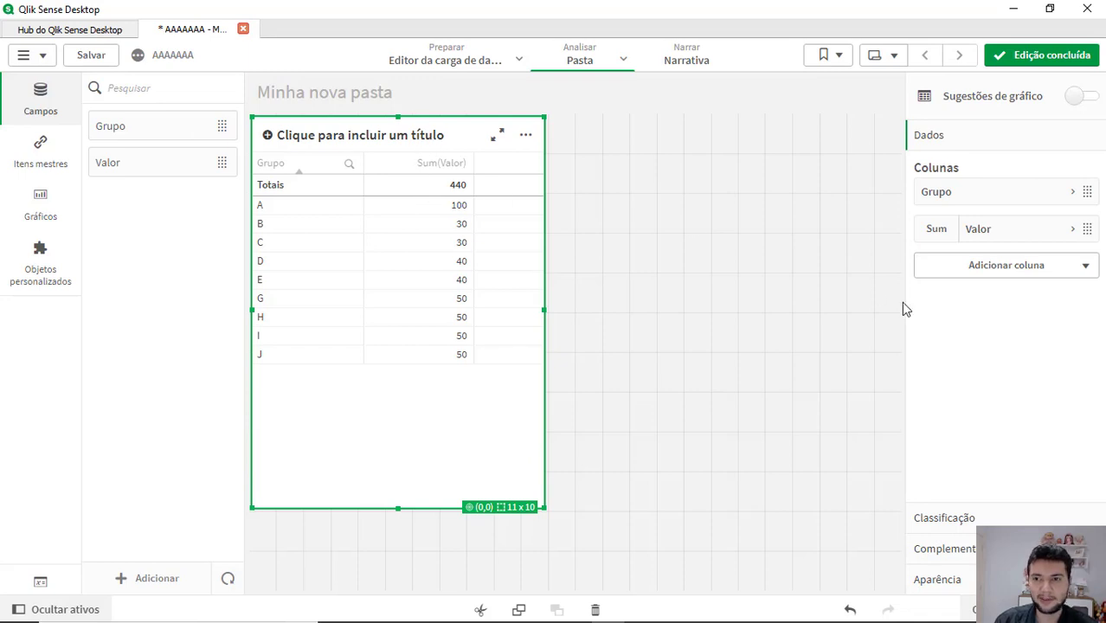
right_click(1016, 237)
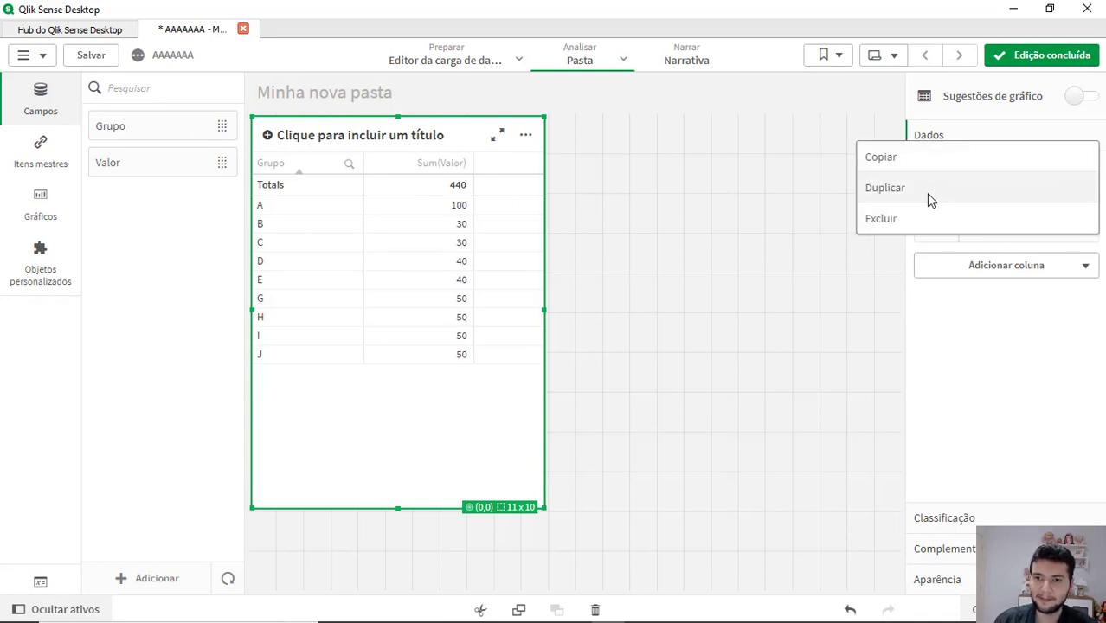
left_click(927, 192)
Change the expression of the duplicated Sum(Valor) column to Rank(Sum(Valor),4).
left_click(993, 272)
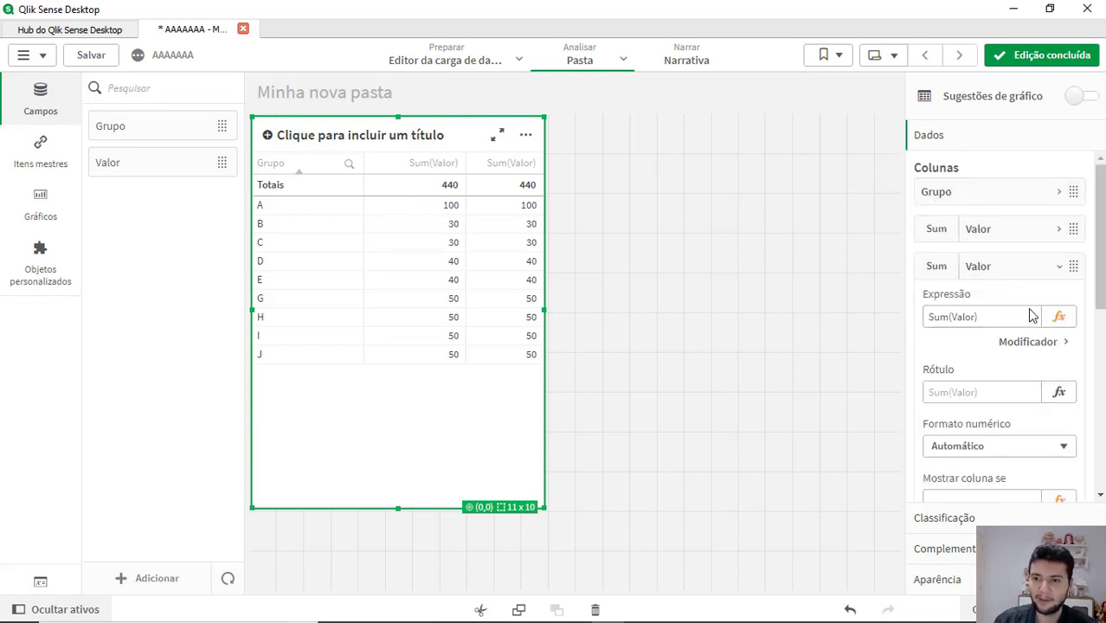
left_click(1058, 316)
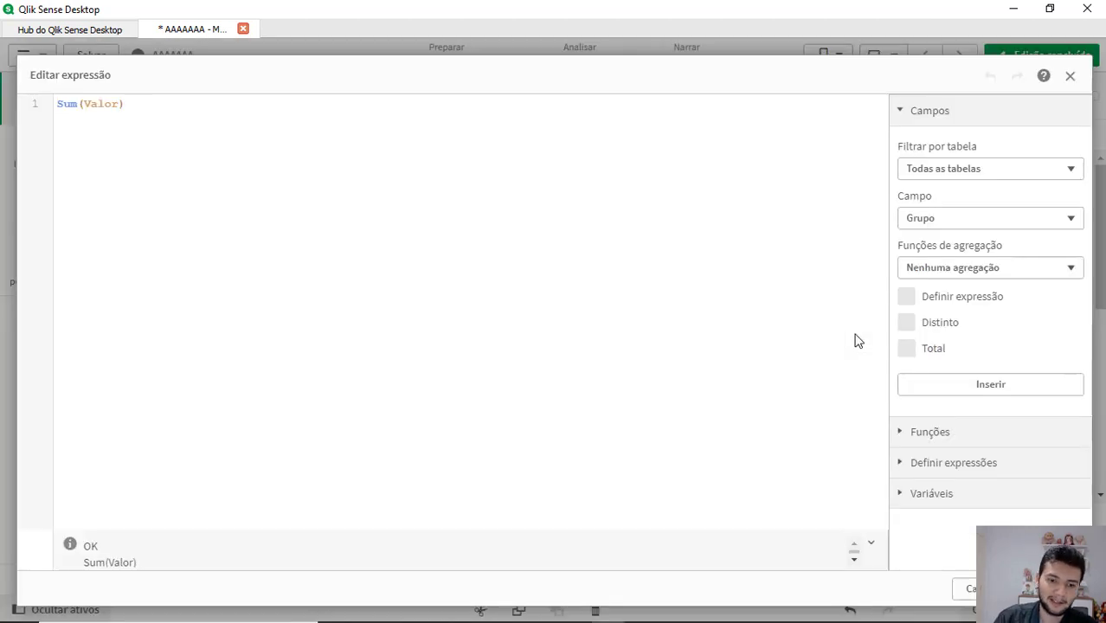
type("Rank(")
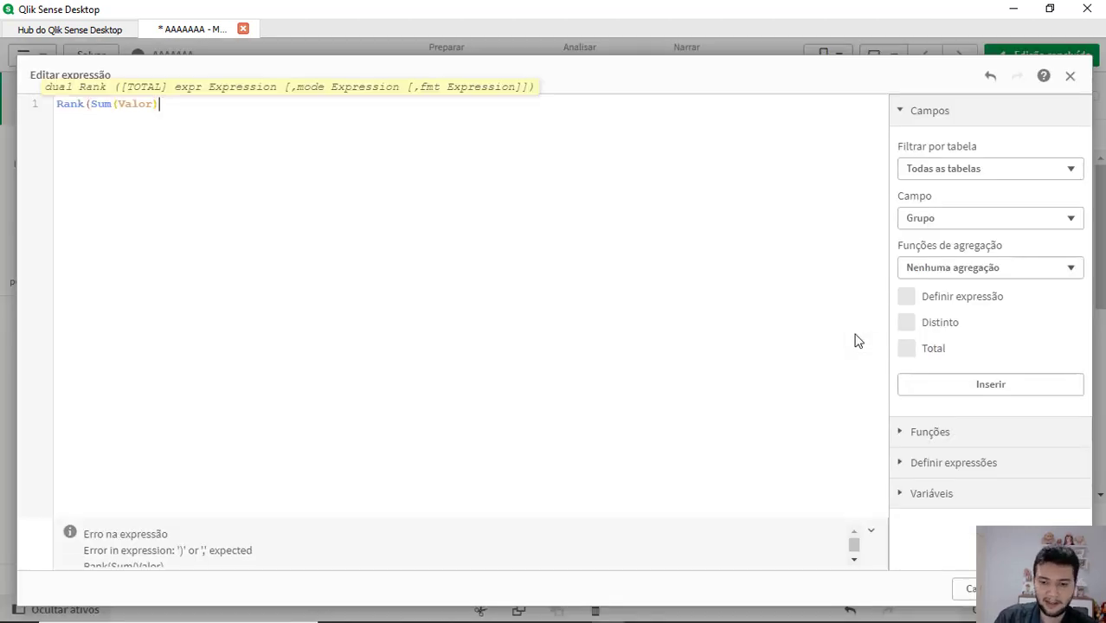
type(",4)")
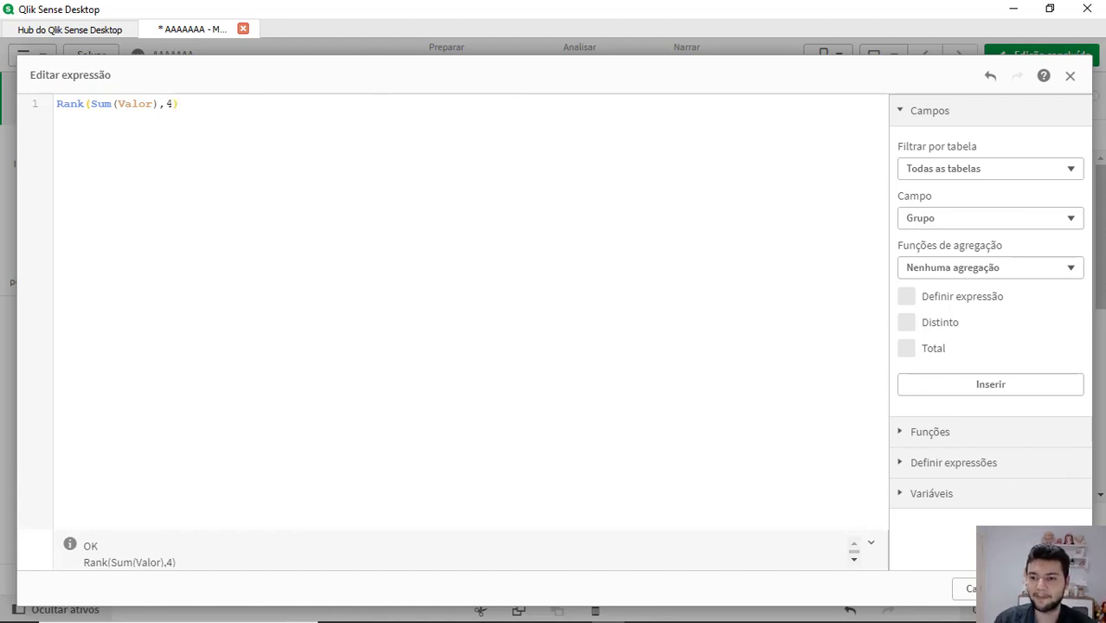
left_click(1051, 589)
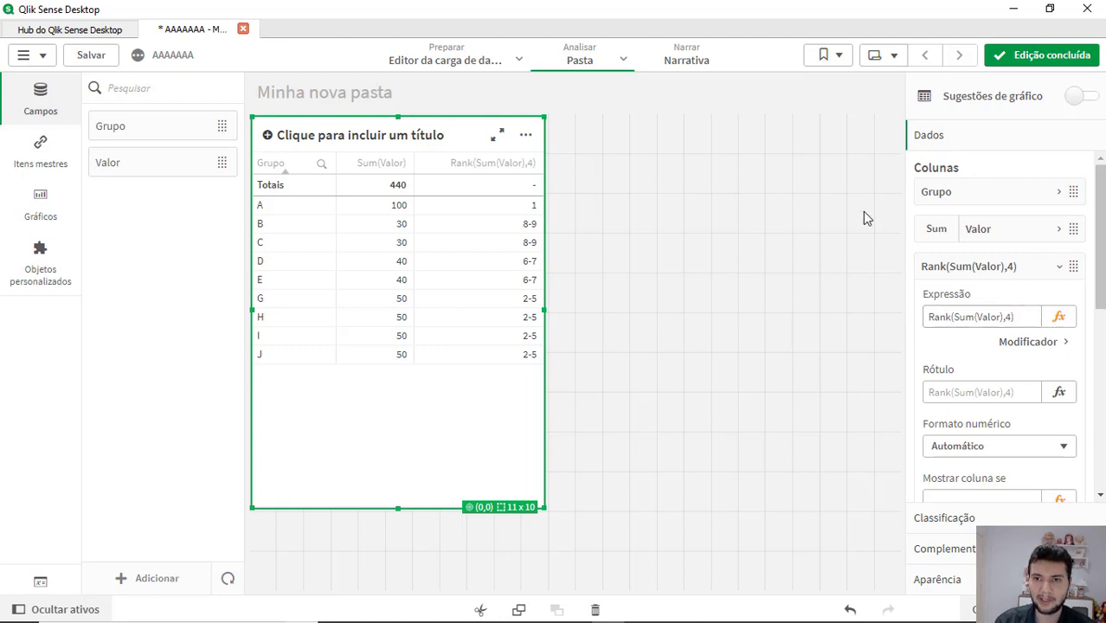
Finish editing the sheet, sort the table by Sum(Valor) in descending order, and apply that change on returning to edit mode.
left_click(999, 53)
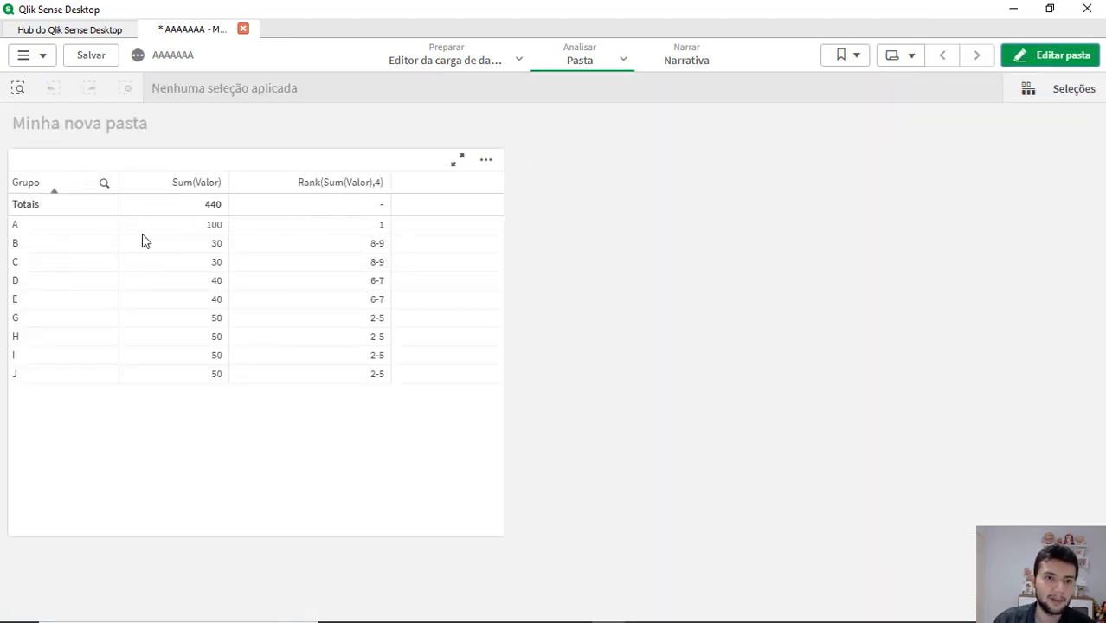
left_click(190, 186)
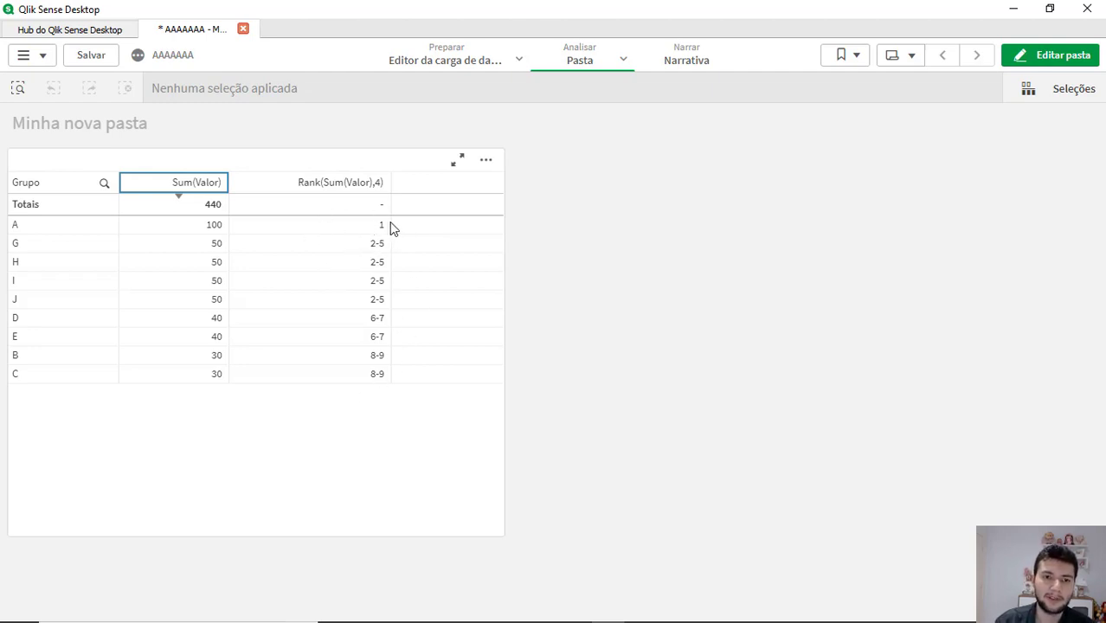
left_click(1045, 61)
left_click(1011, 367)
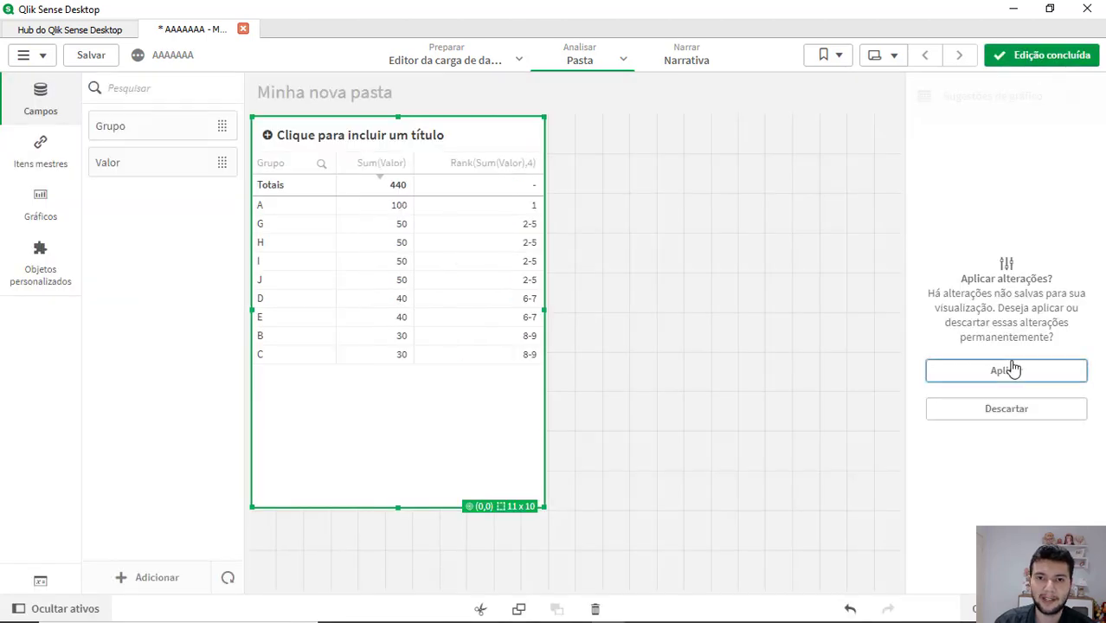
Set the rank column's expression to Rank(Sum(Valor),4)*1 and finish editing the sheet.
left_click(1025, 317)
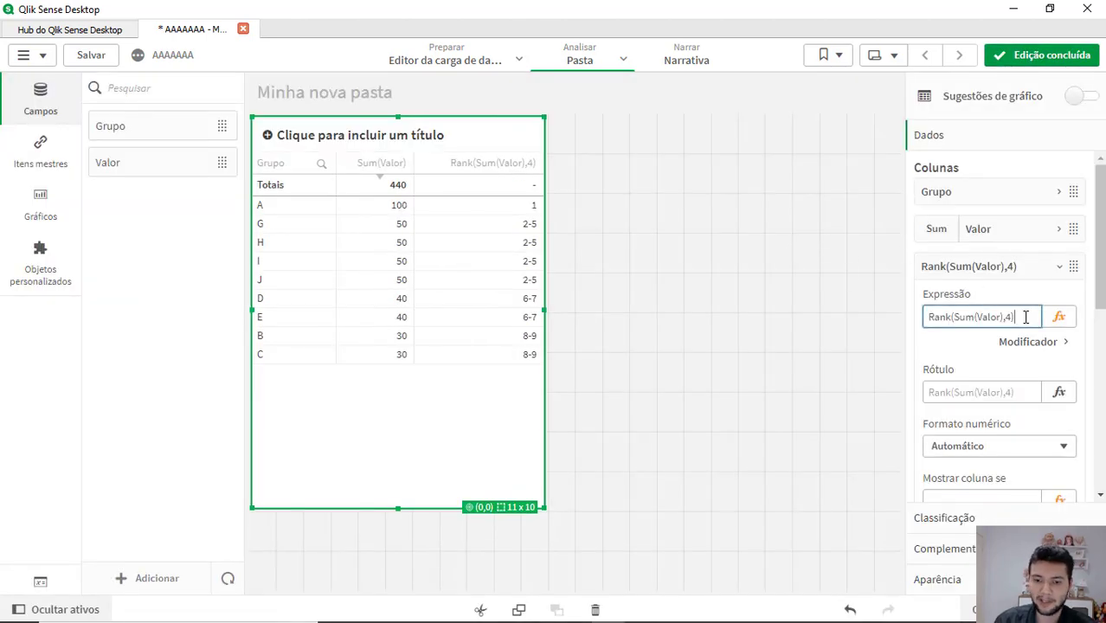
type("*1")
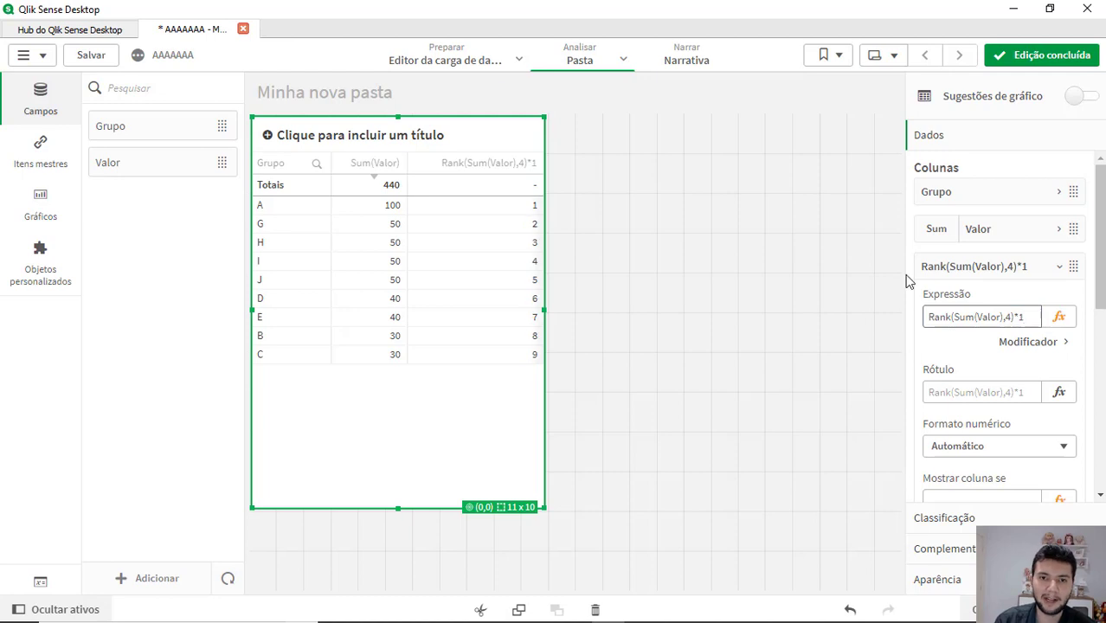
left_click(1022, 56)
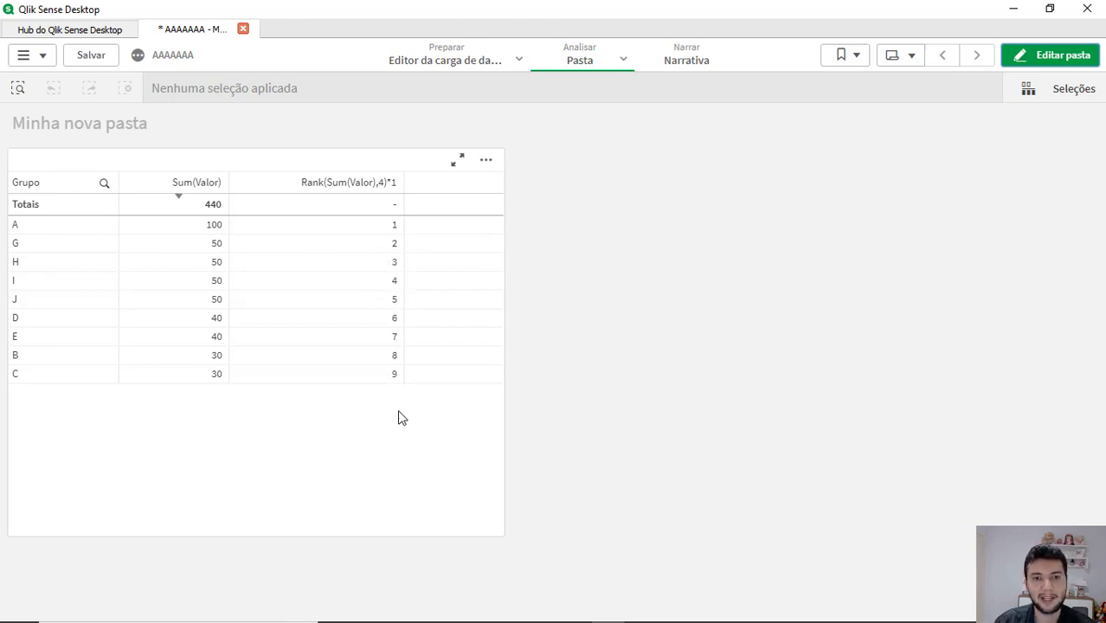
Reopen the sheet for editing and remove the *1 multiplication from the rank column's expression.
left_click(1035, 65)
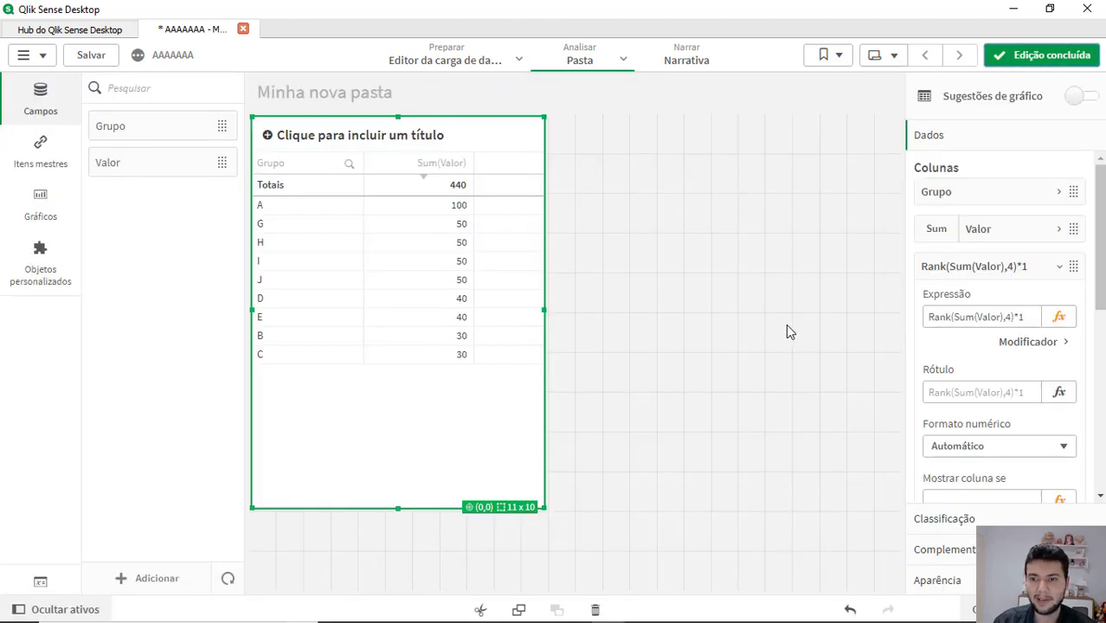
left_click(1041, 317)
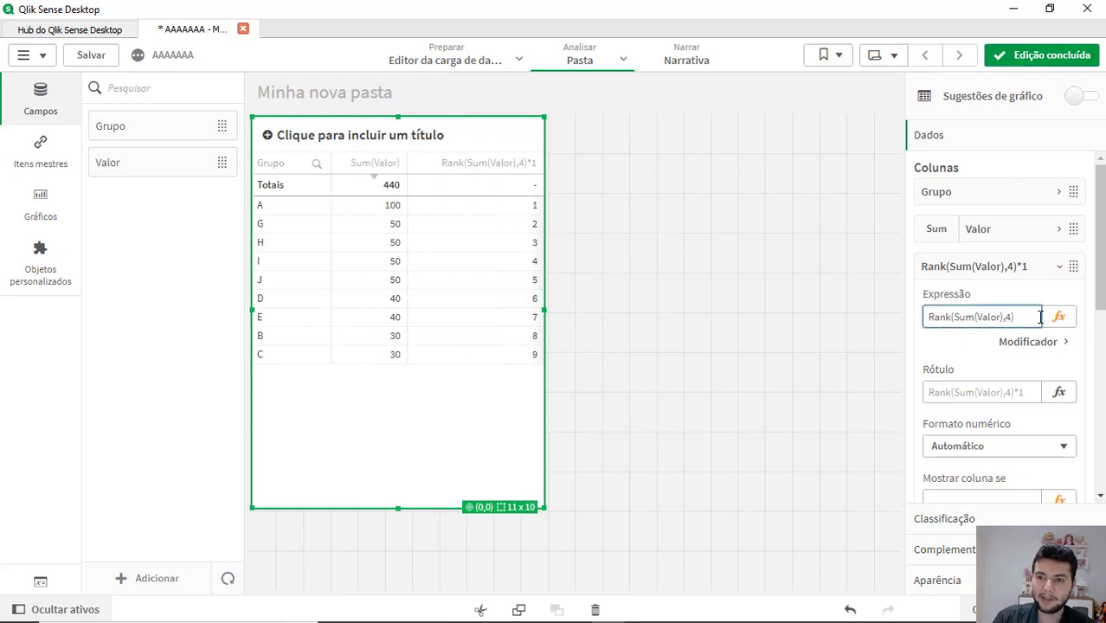
key("Return")
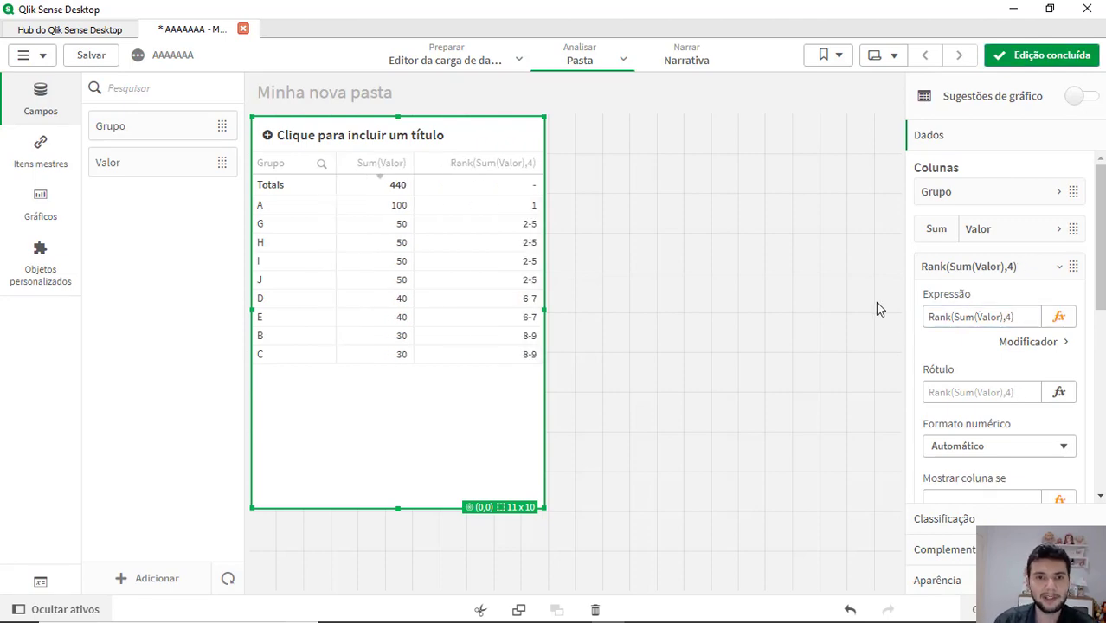
Switch to the Qlik Help page in Chrome and read the mode values and the default fmt value of Rank.
key("alt+Tab")
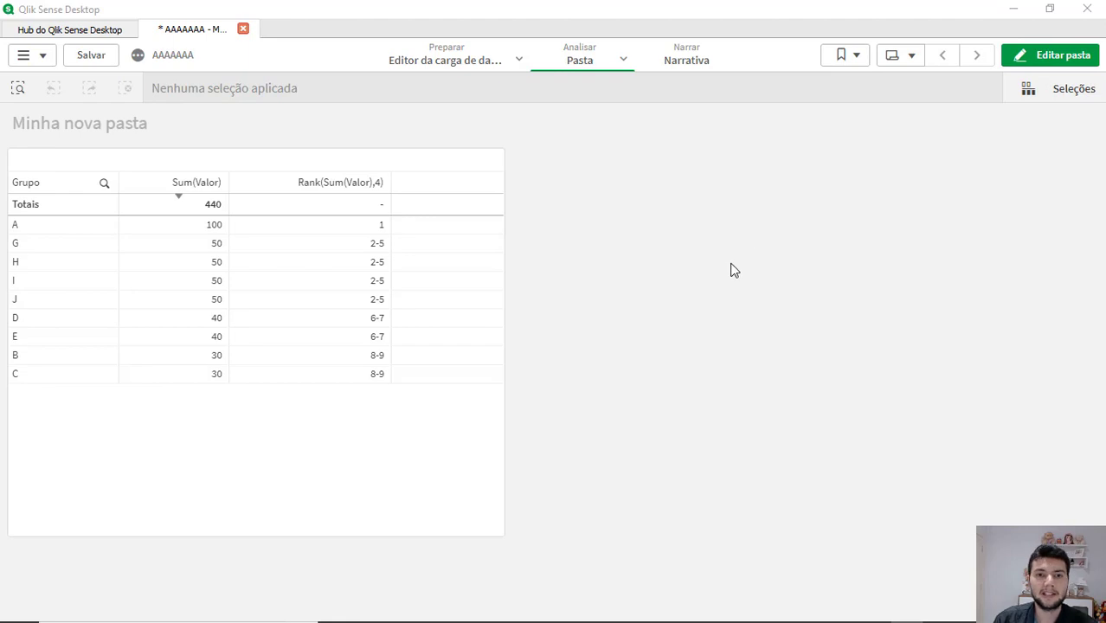
key("alt+Tab")
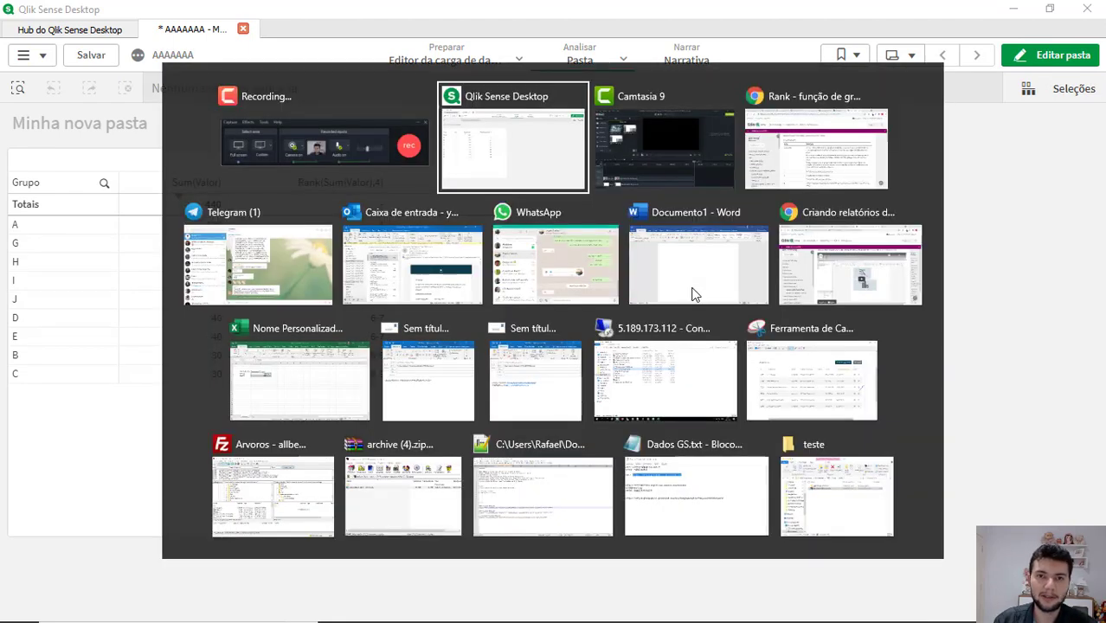
key("Tab")
key("Tab")
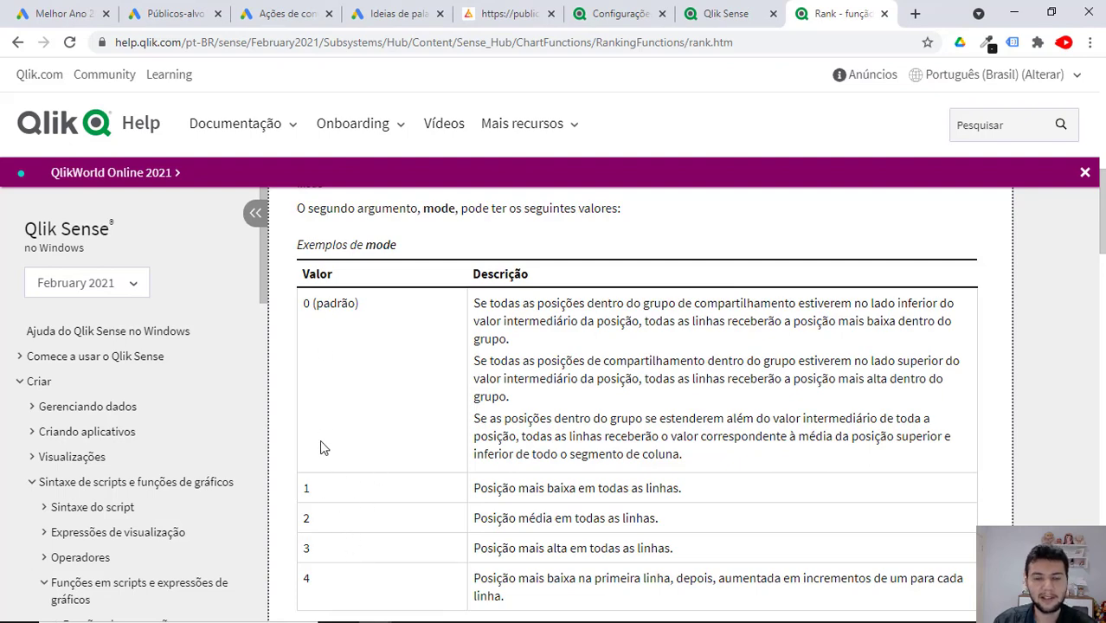
scroll(346, 546, "down", 1)
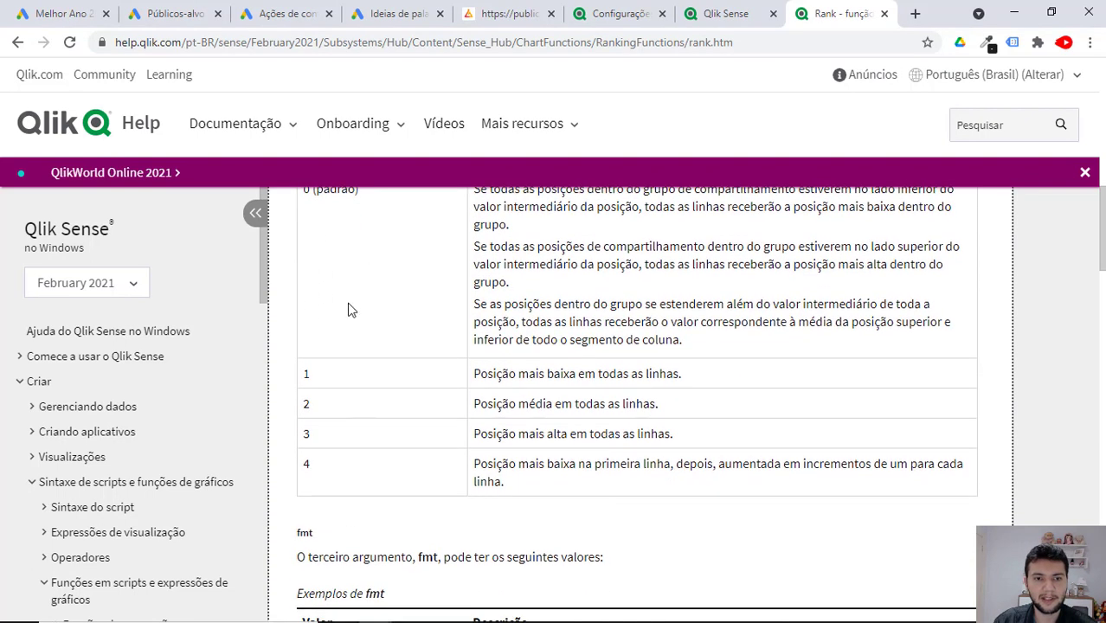
scroll(400, 414, "down", 5)
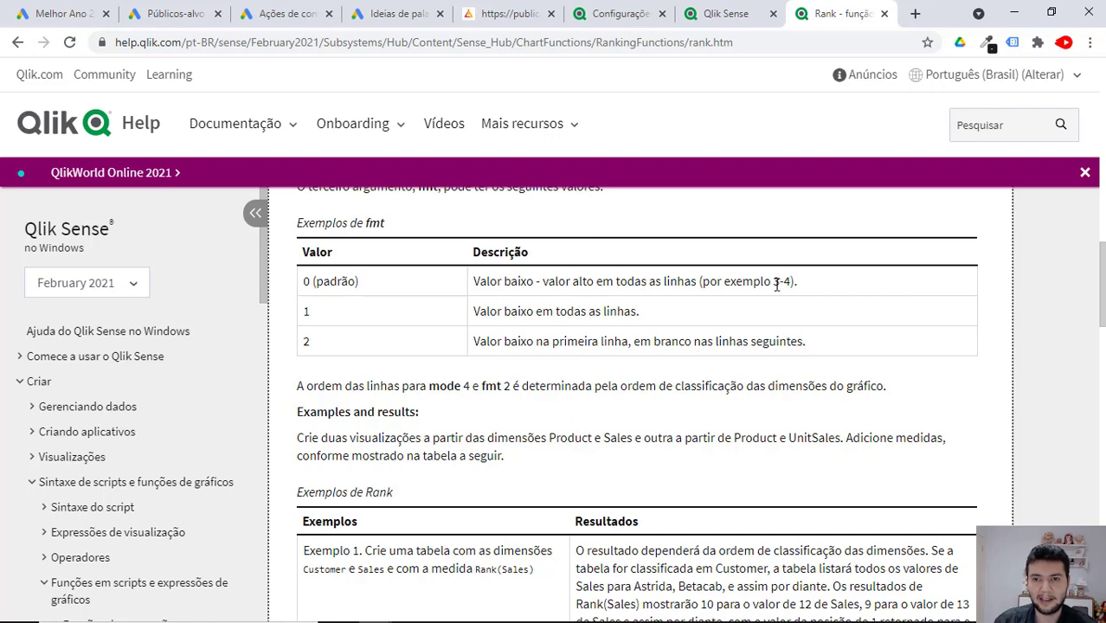
left_click_drag(776, 285, 784, 285)
Switch back to Qlik Sense Desktop and compare the rank column with the default fmt output.
key("alt+Tab")
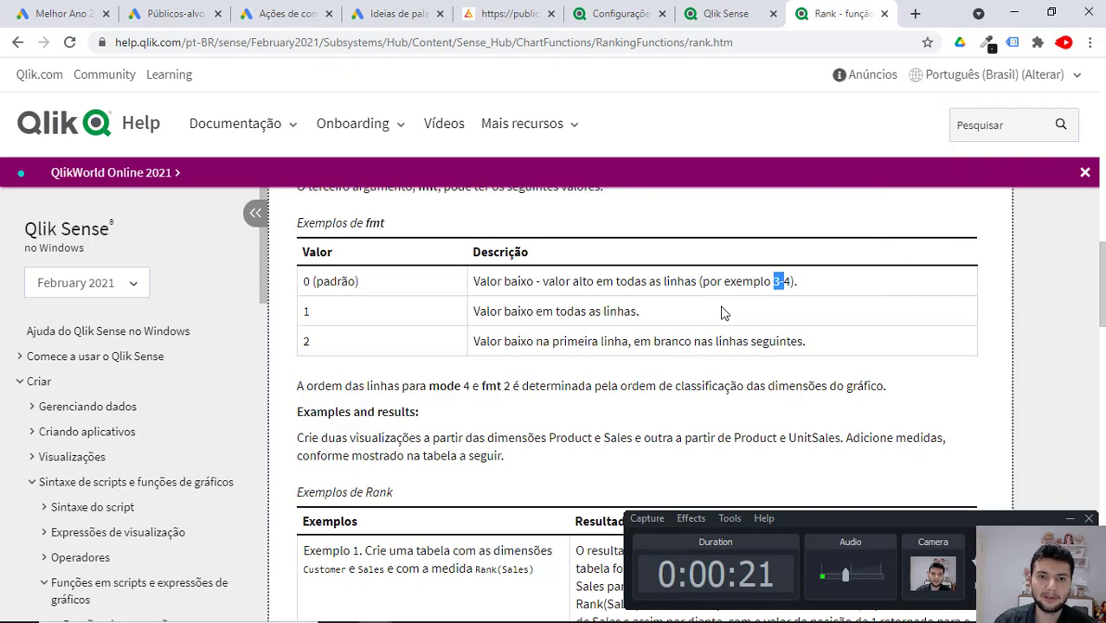
key("alt+Tab")
key("Tab")
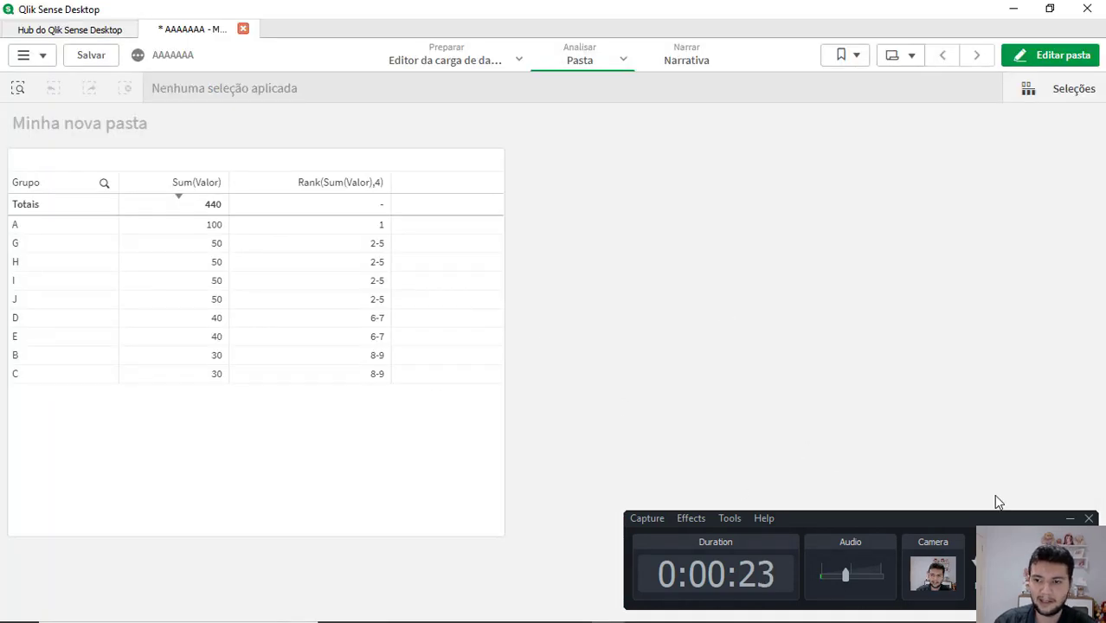
left_click(1070, 518)
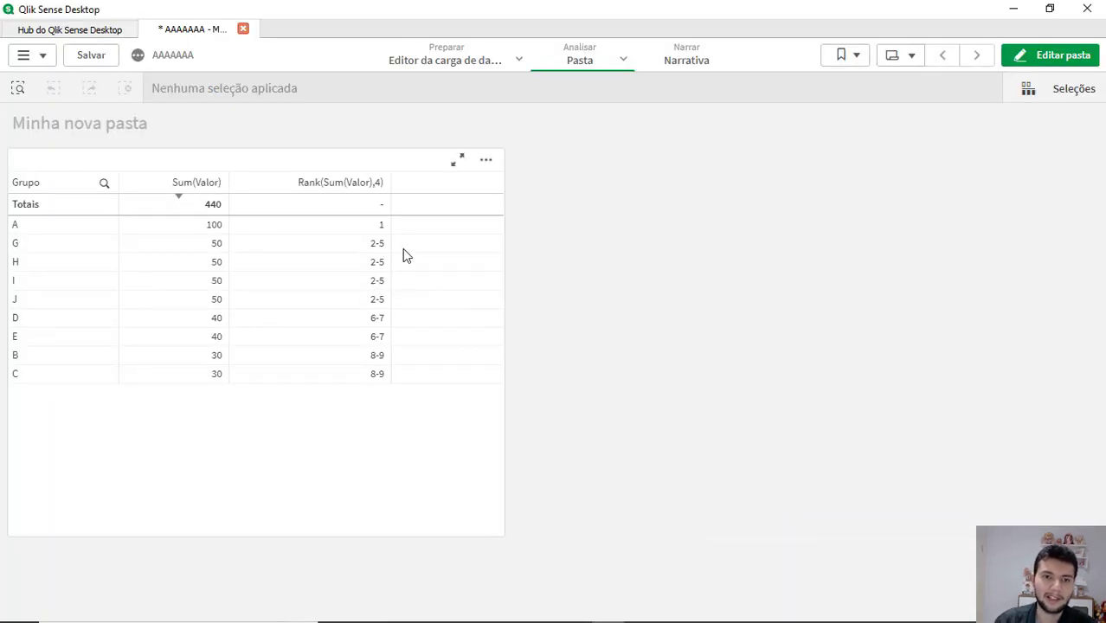
Return to the Qlik Help page in Chrome and read the descriptions of fmt values 1 and 2.
key("alt+Tab")
key("Tab")
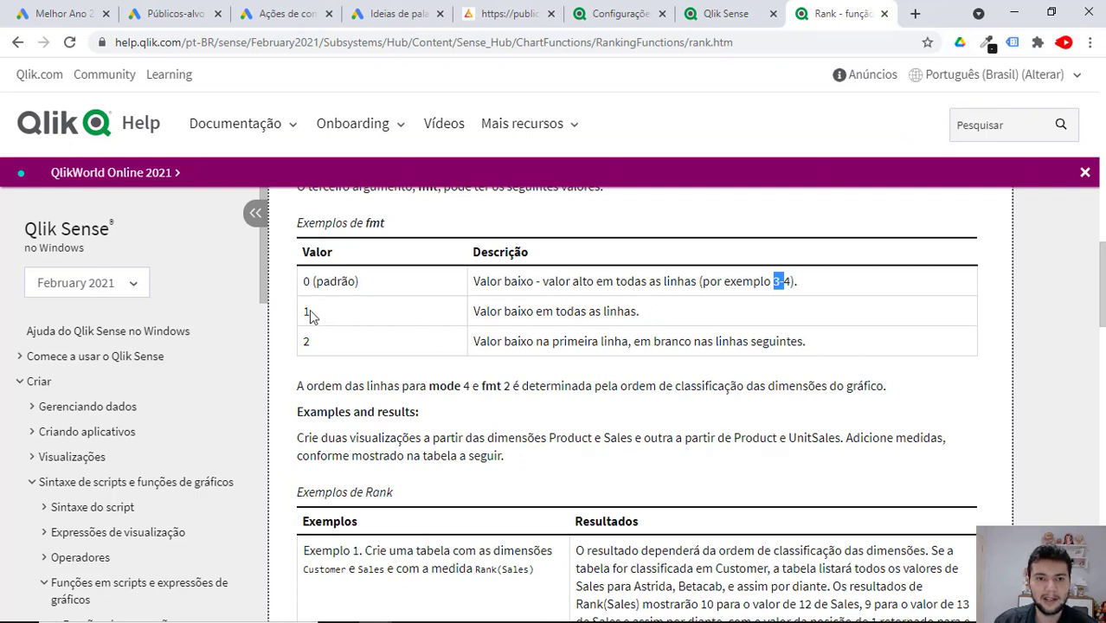
left_click_drag(302, 312, 321, 320)
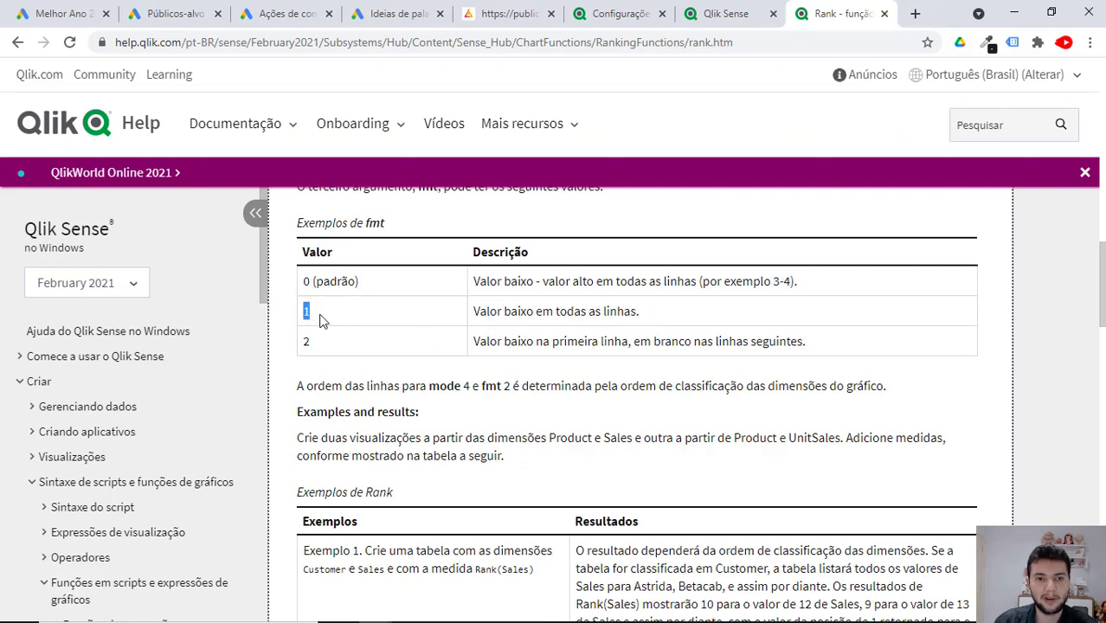
left_click_drag(510, 312, 633, 312)
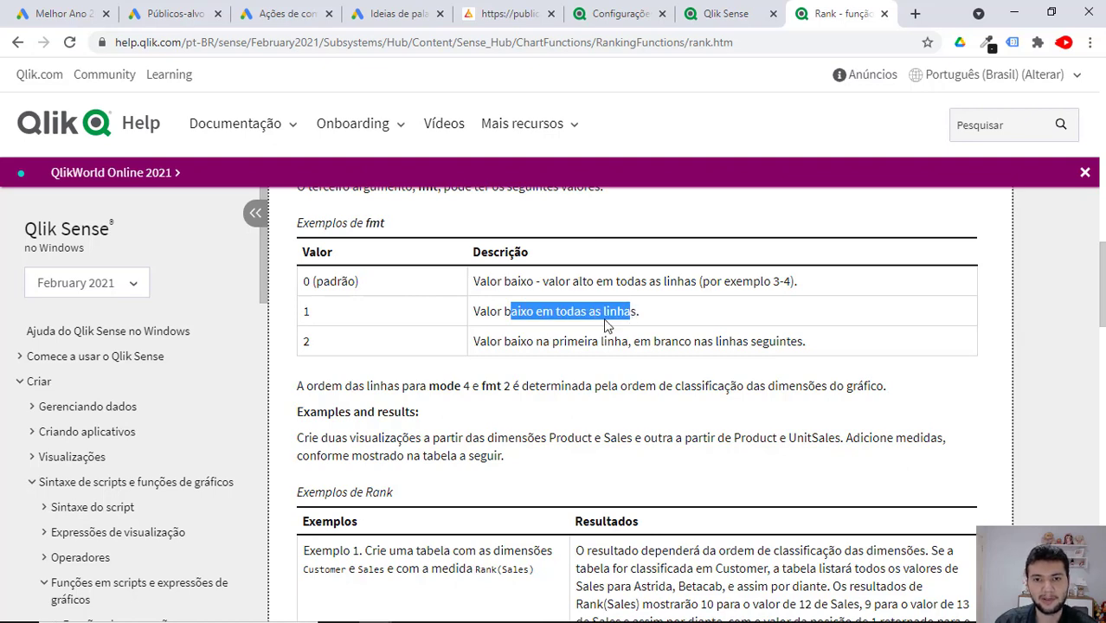
left_click_drag(772, 282, 781, 281)
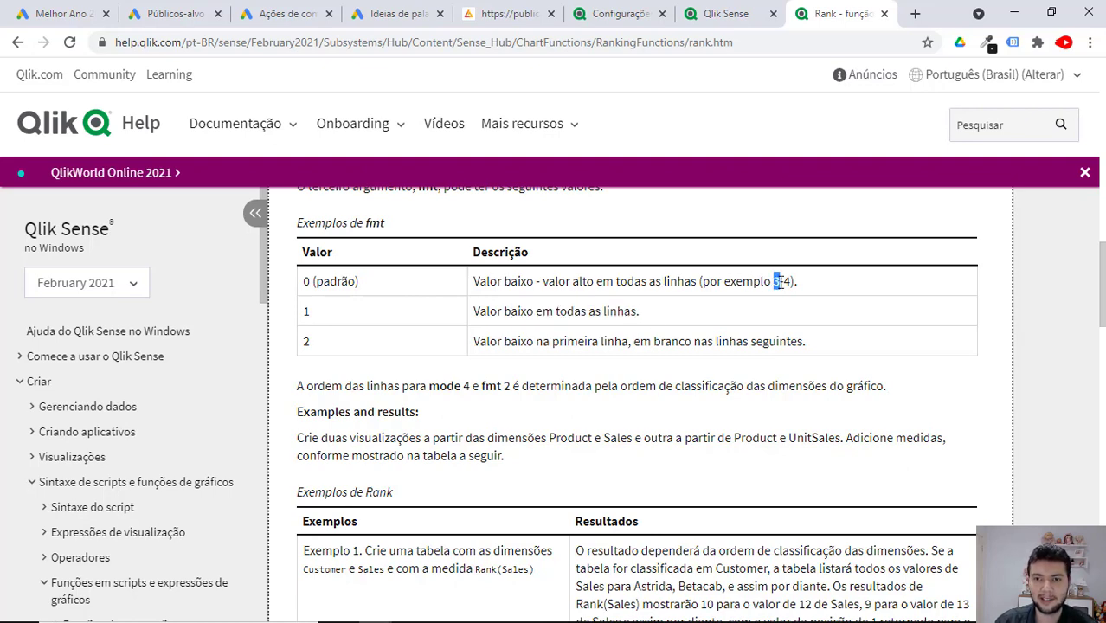
left_click(314, 356)
double_click(306, 342)
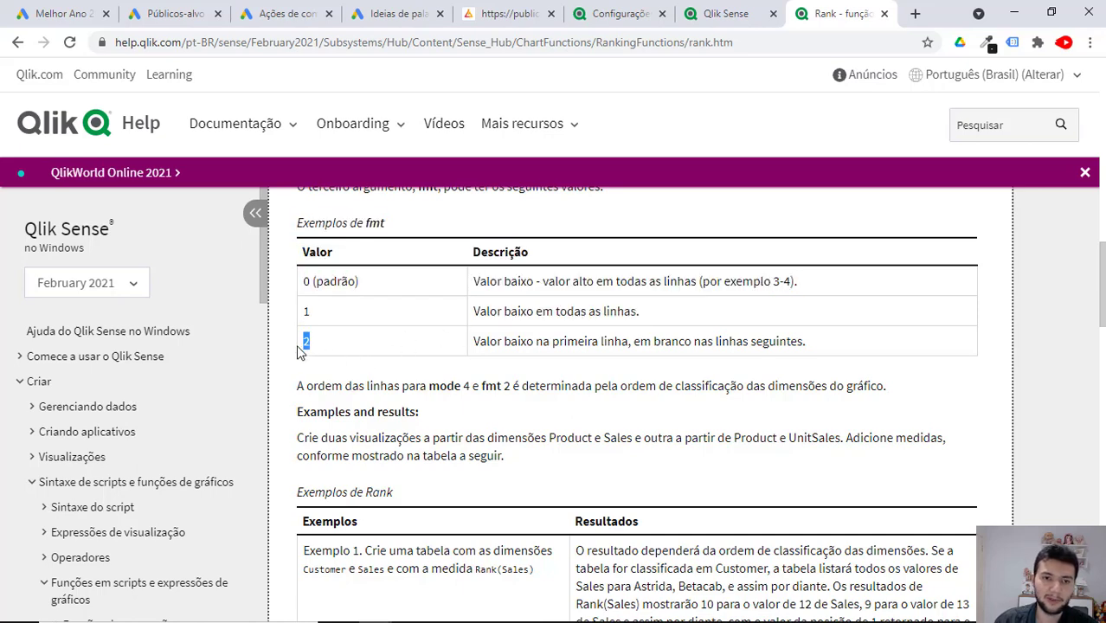
left_click(522, 345)
left_click_drag(523, 344, 561, 344)
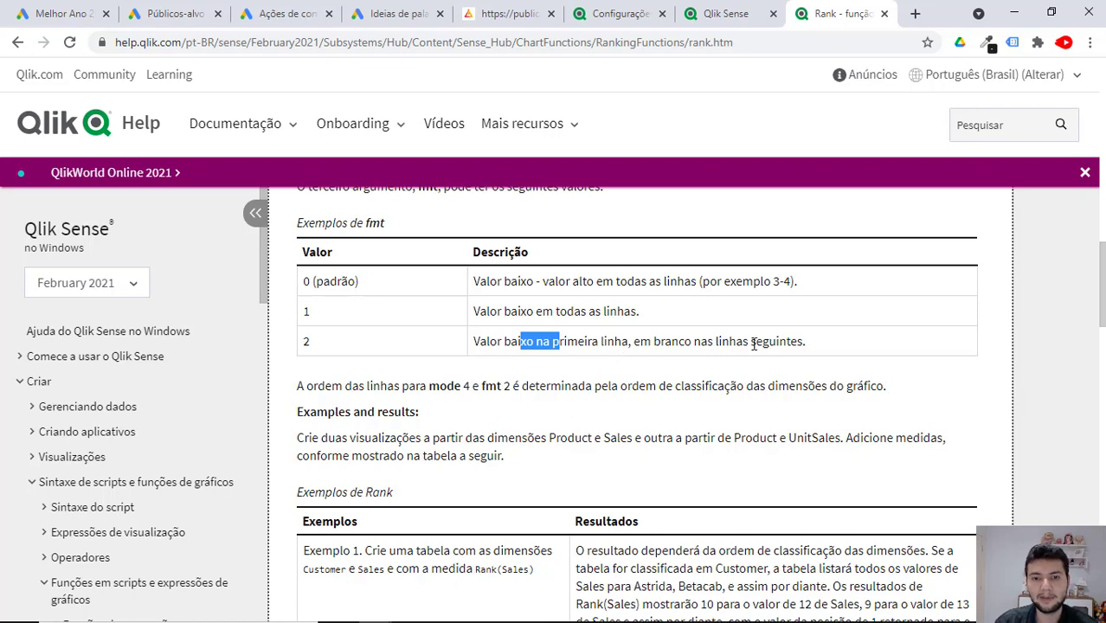
Switch back to Qlik Sense Desktop, edit the sheet, and set the rank column's expression to Rank(Sum(Valor),4,1).
key("alt+Tab")
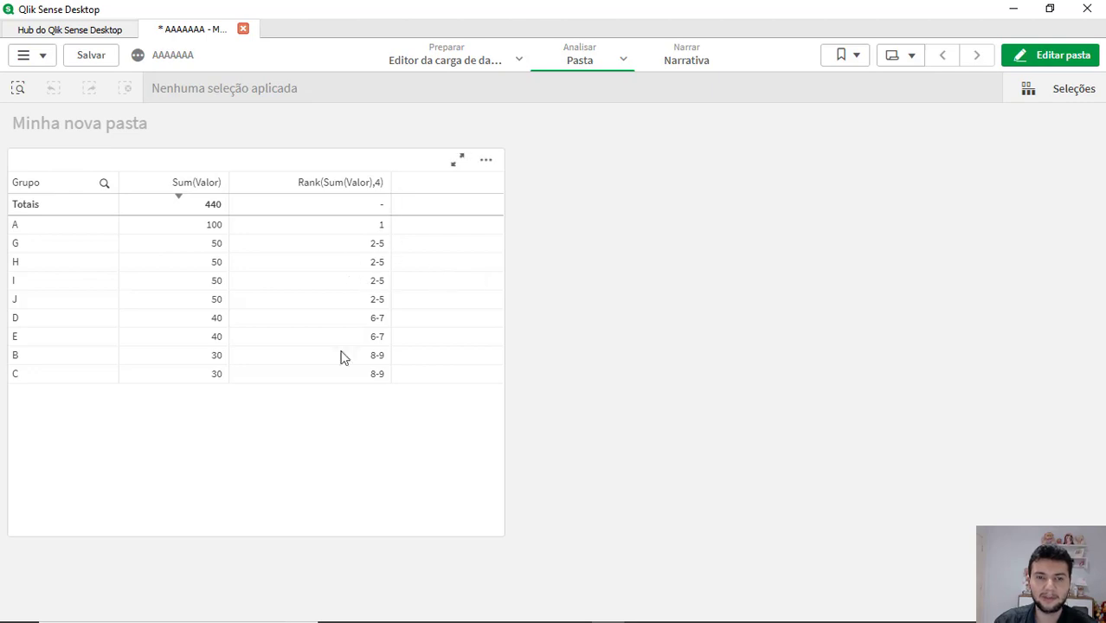
left_click(1054, 54)
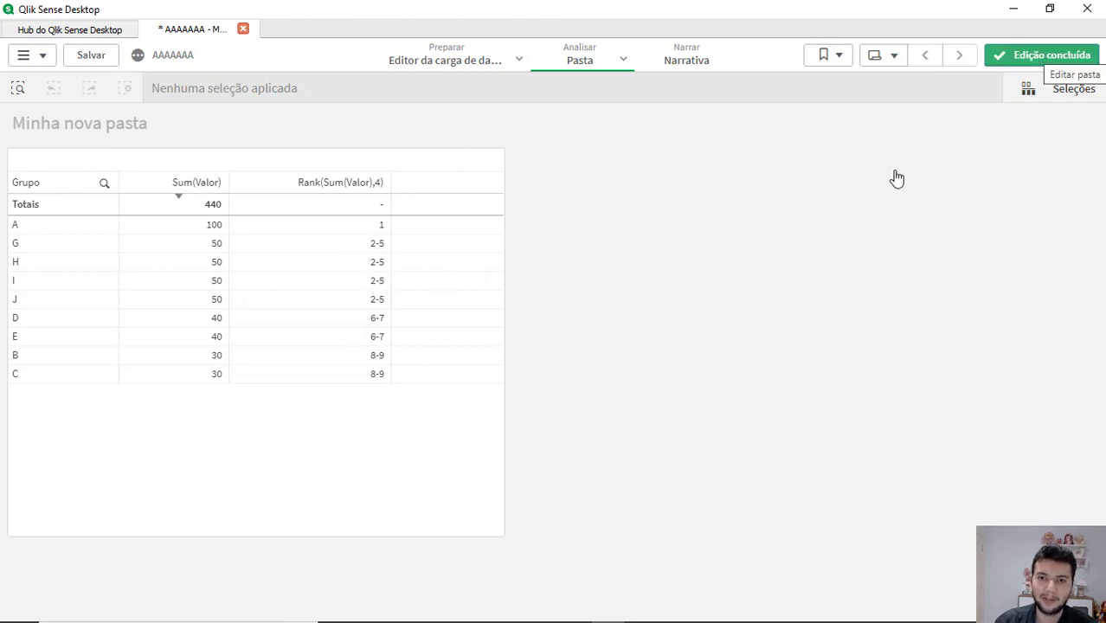
left_click(1024, 316)
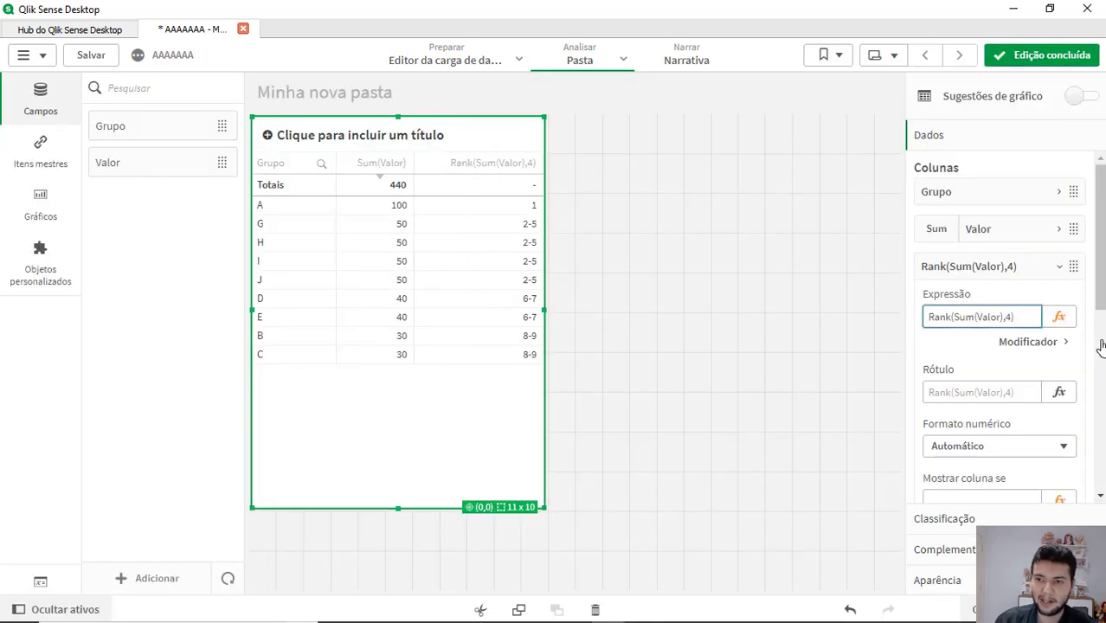
key("Return")
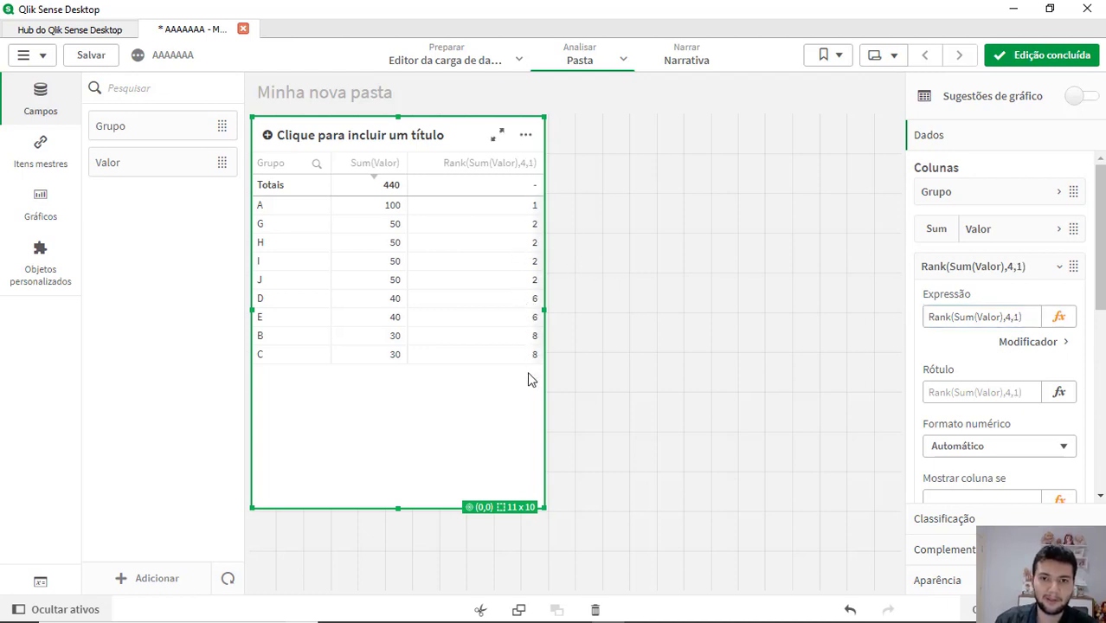
Change the fmt argument of the rank expression to 2, giving Rank(Sum(Valor),4,2).
left_click(1030, 319)
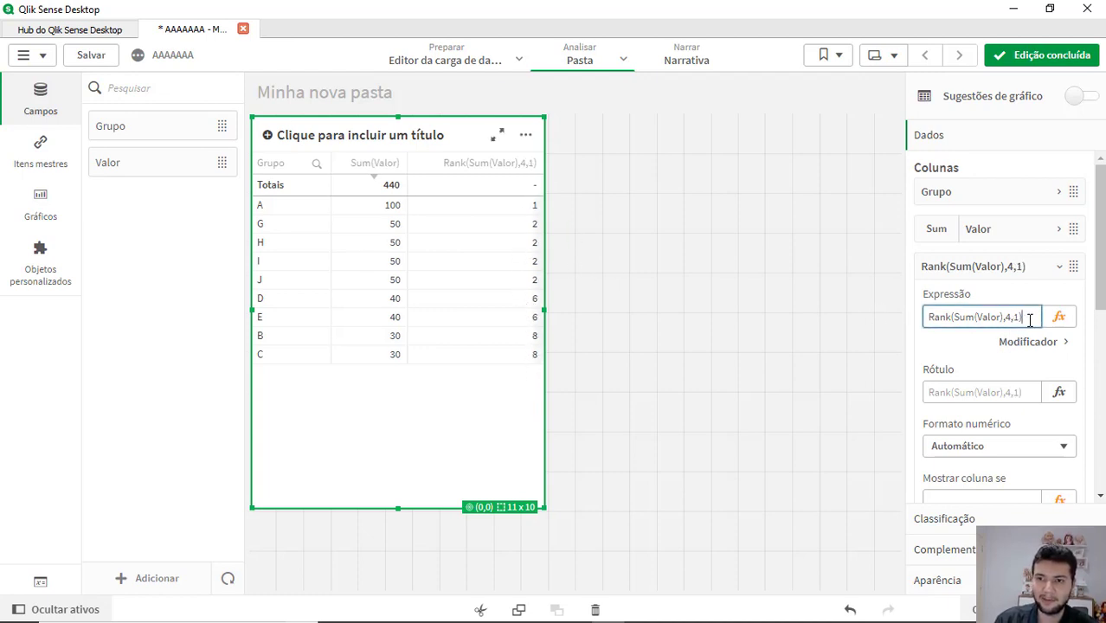
type("2")
key("Return")
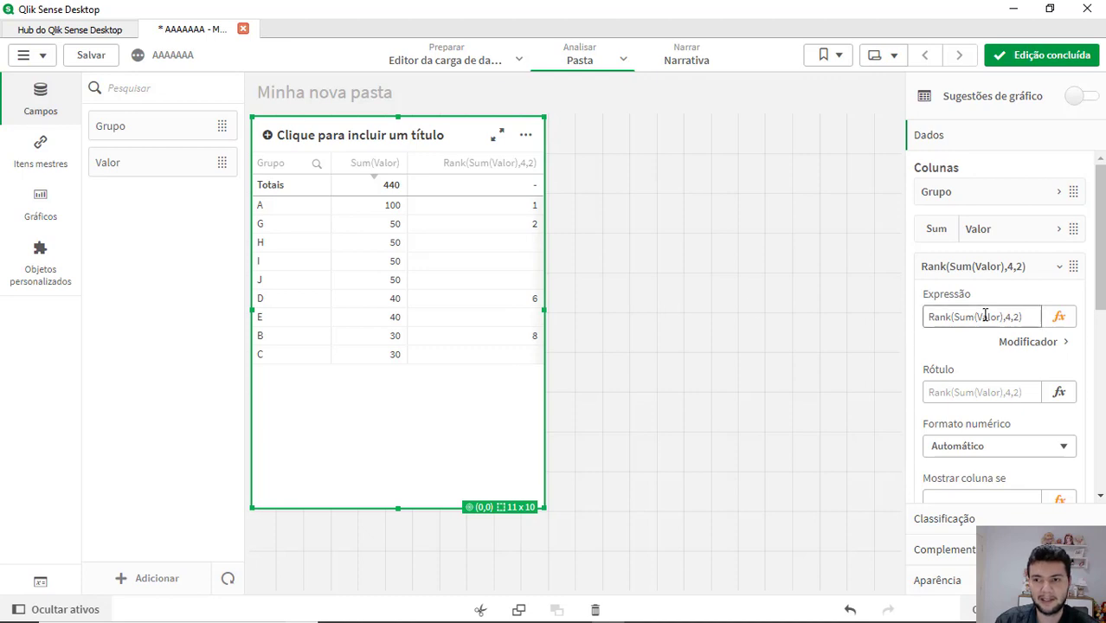
Multiply the rank column's expression by 1, giving Rank(Sum(Valor),4,2)*1.
left_click(1036, 318)
type("*")
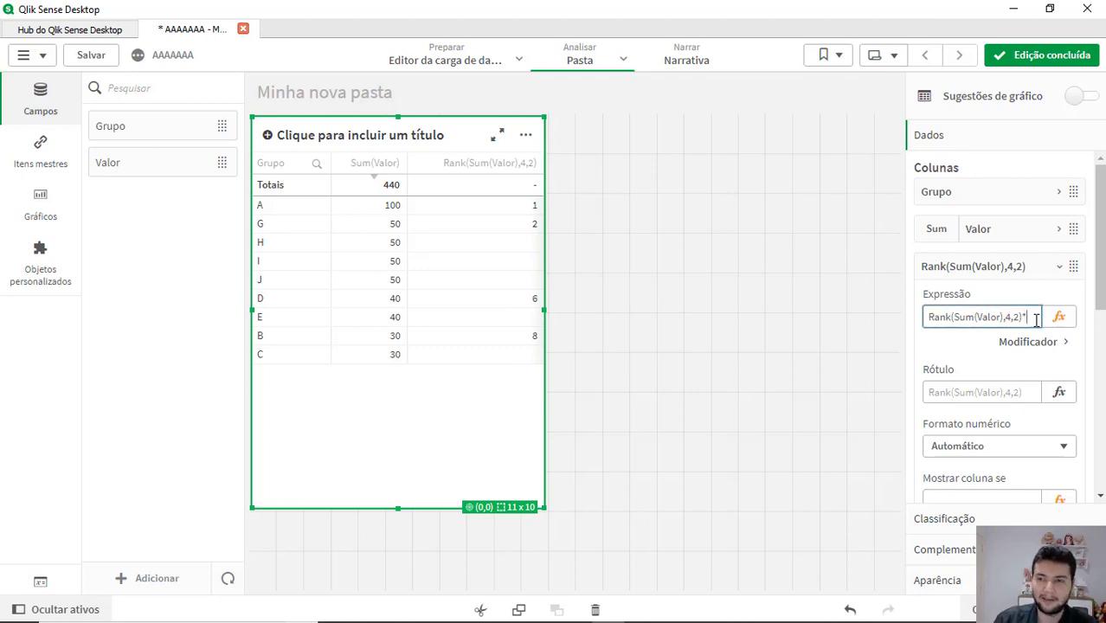
type("1")
key("Return")
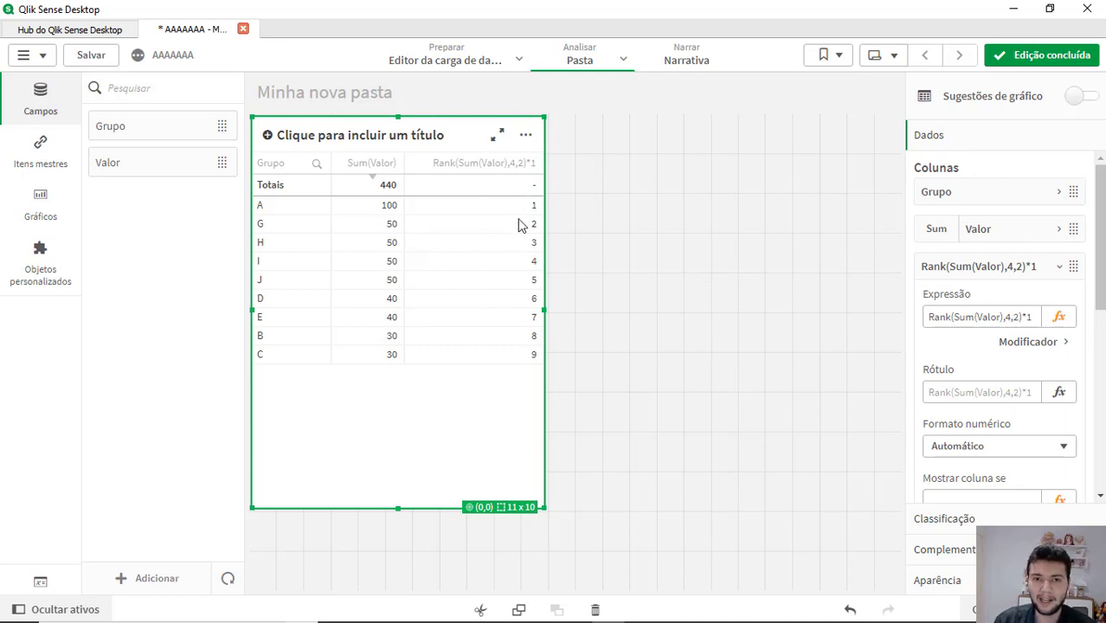
Restore the rank expression to Rank(Sum(Valor),4,2), and replace it with Rank(Sum(Valor),4)*1, without the fmt argument.
left_click(1021, 319)
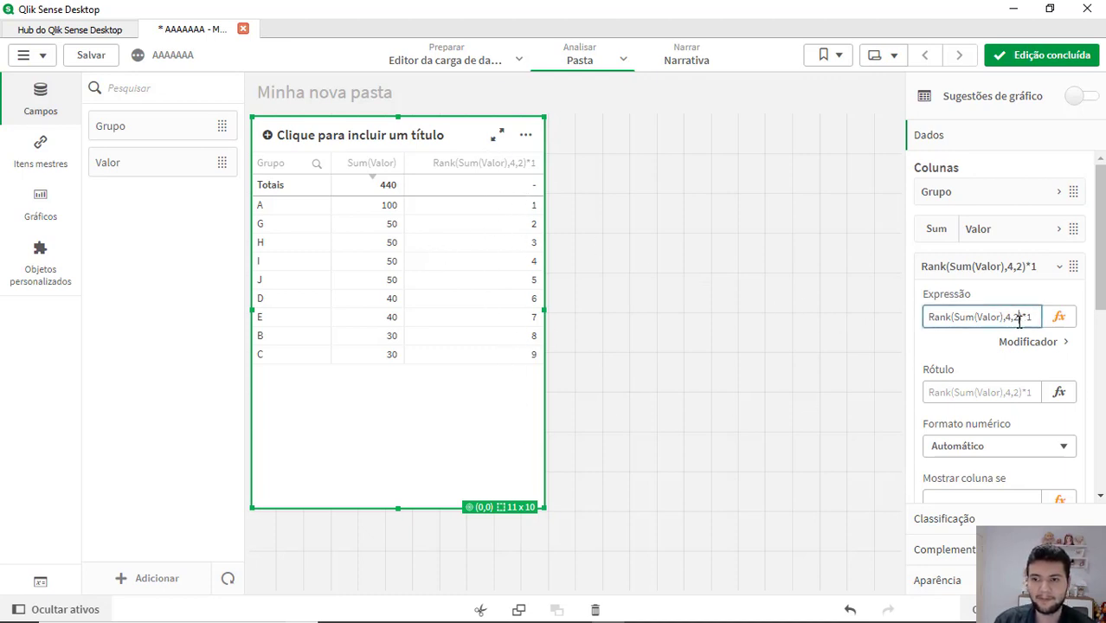
key("Return")
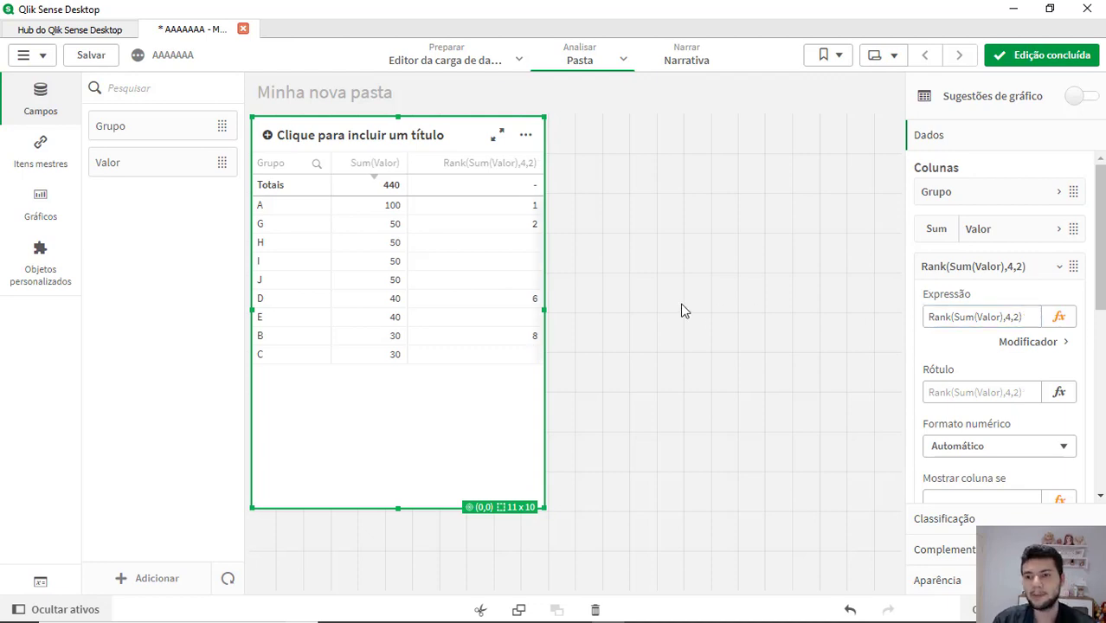
left_click(1014, 318)
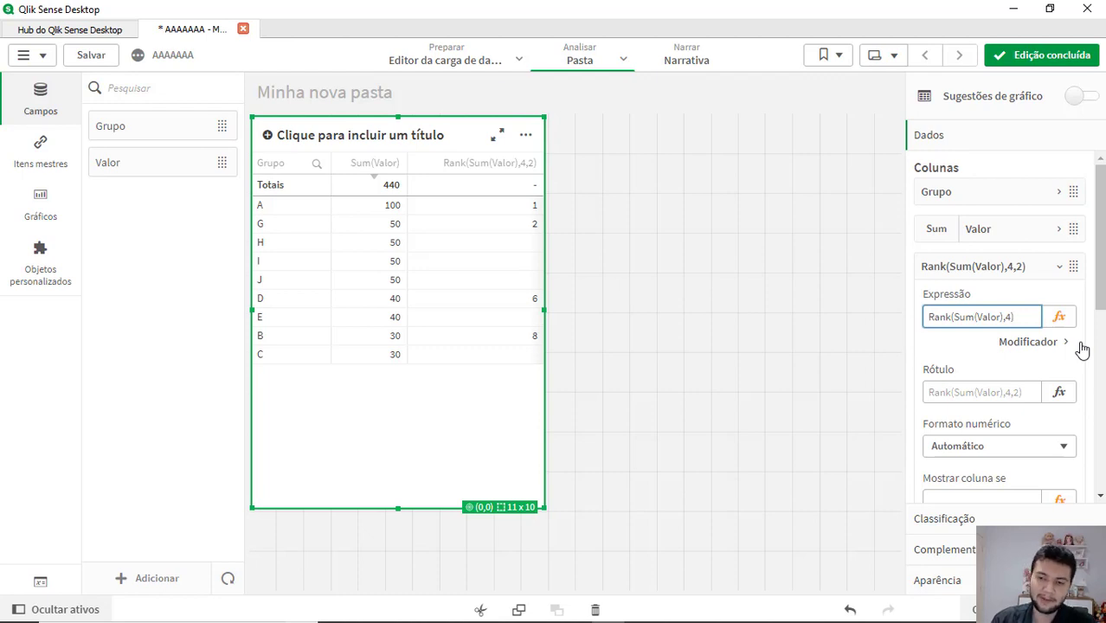
key("Return")
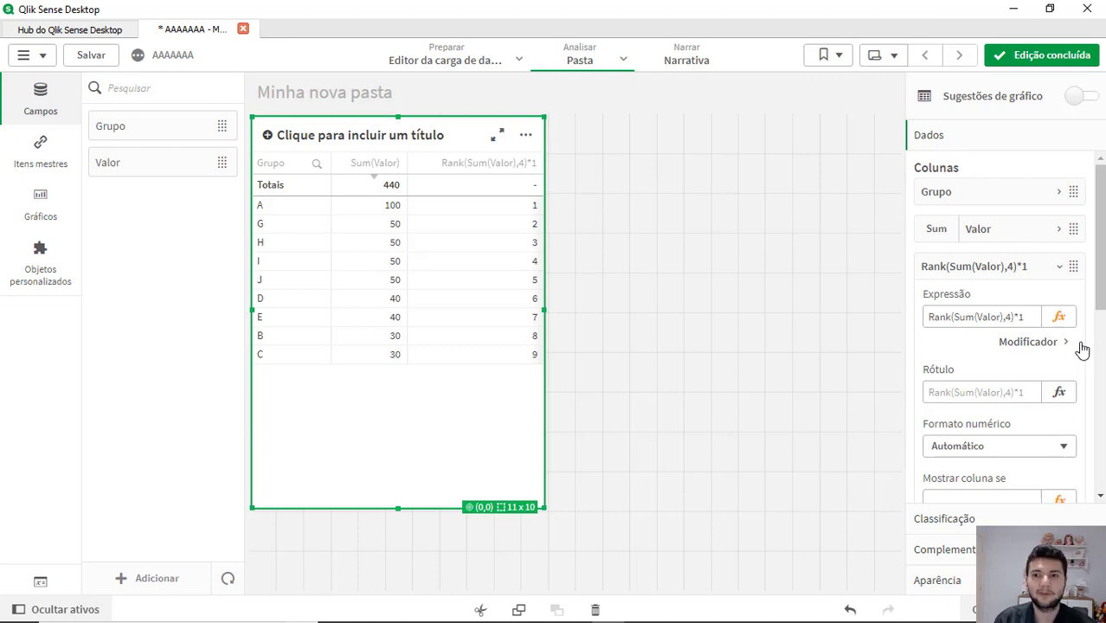
Change the mode argument of the rank expression to 0, giving Rank(Sum(Valor),0)*1, and finish editing the sheet.
left_click(1004, 317)
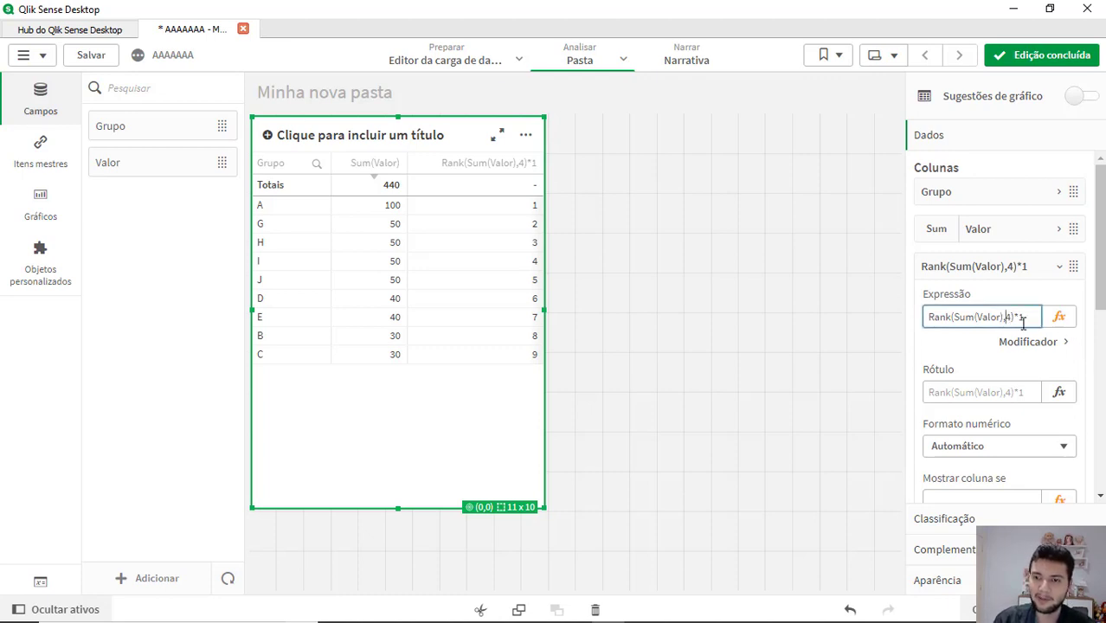
key("shift+Right")
type("0")
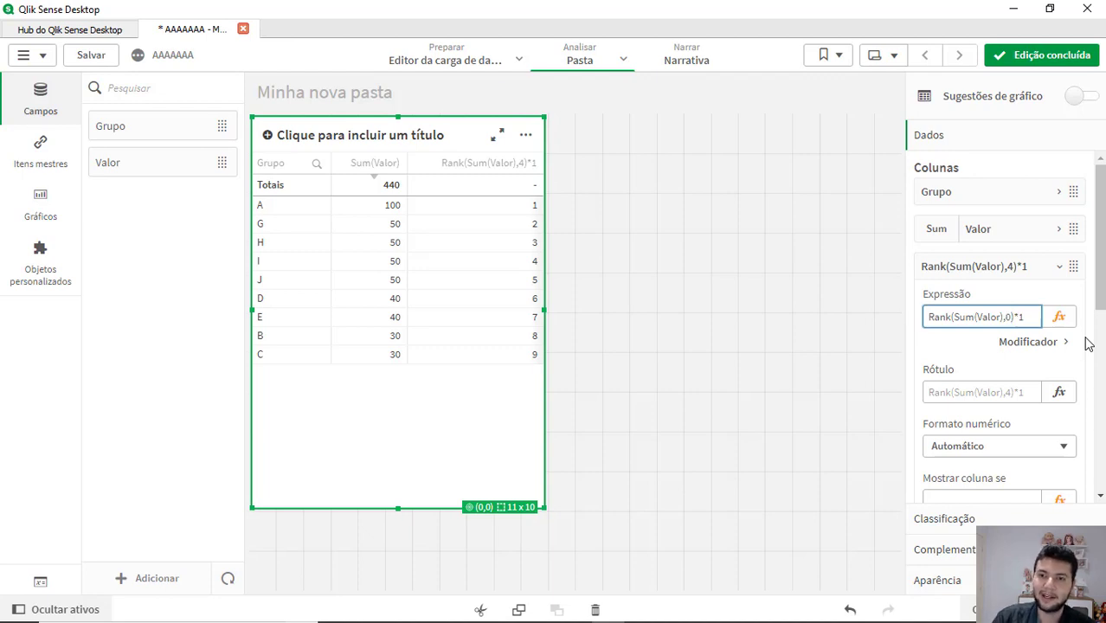
key("Return")
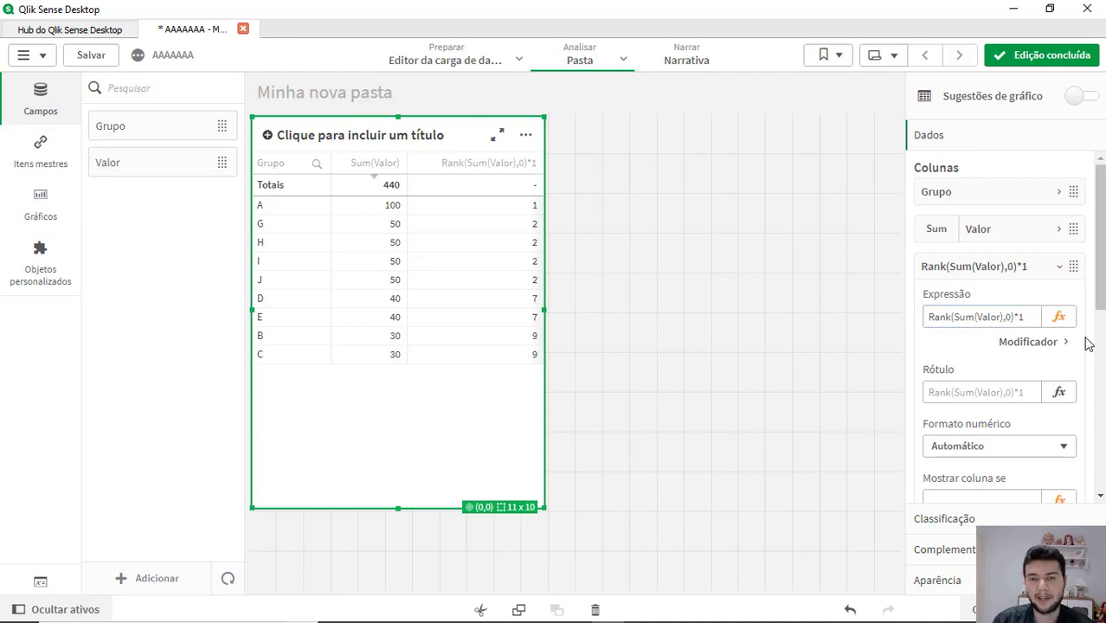
left_click(1060, 55)
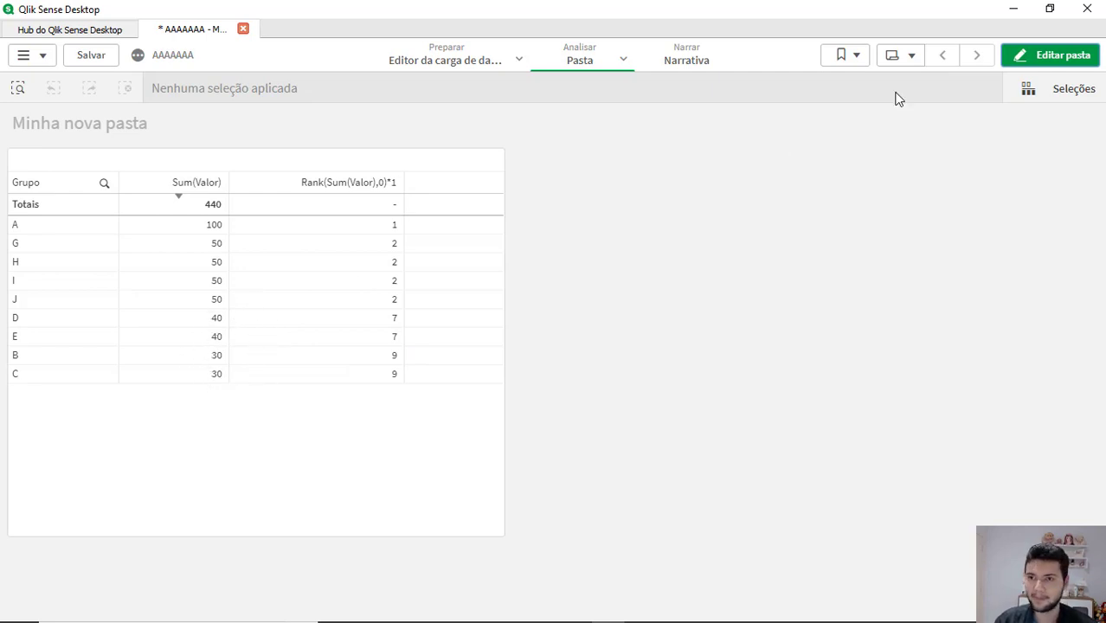
Edit the sheet, set the rank column's expression to Rank(Sum(Valor),1)*1, and return to the analysis view.
left_click(1026, 63)
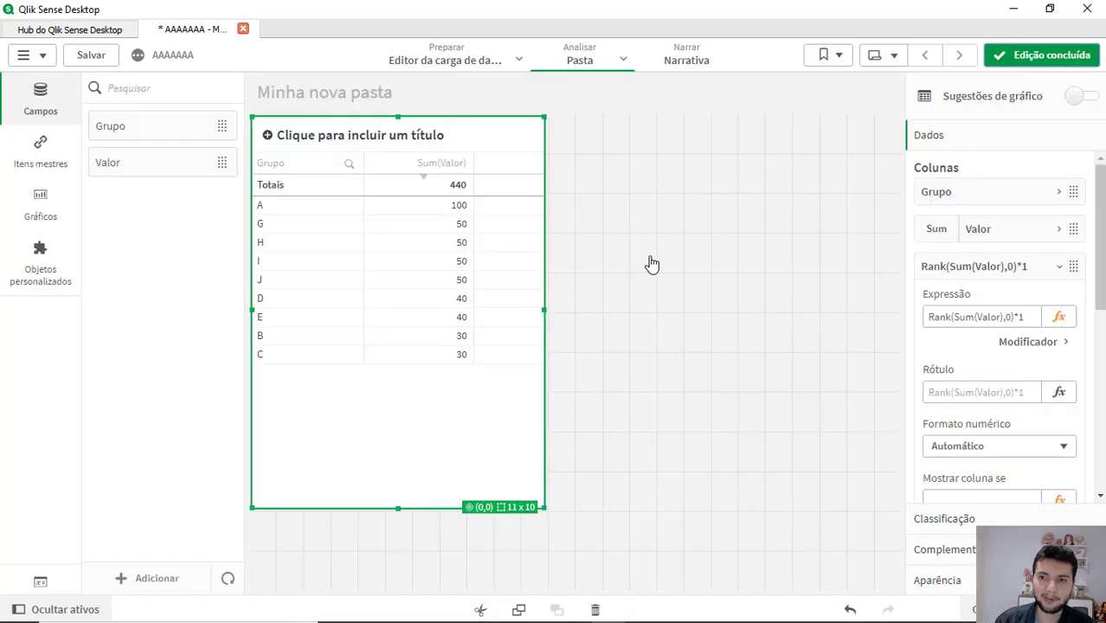
left_click(1008, 317)
double_click(1008, 316)
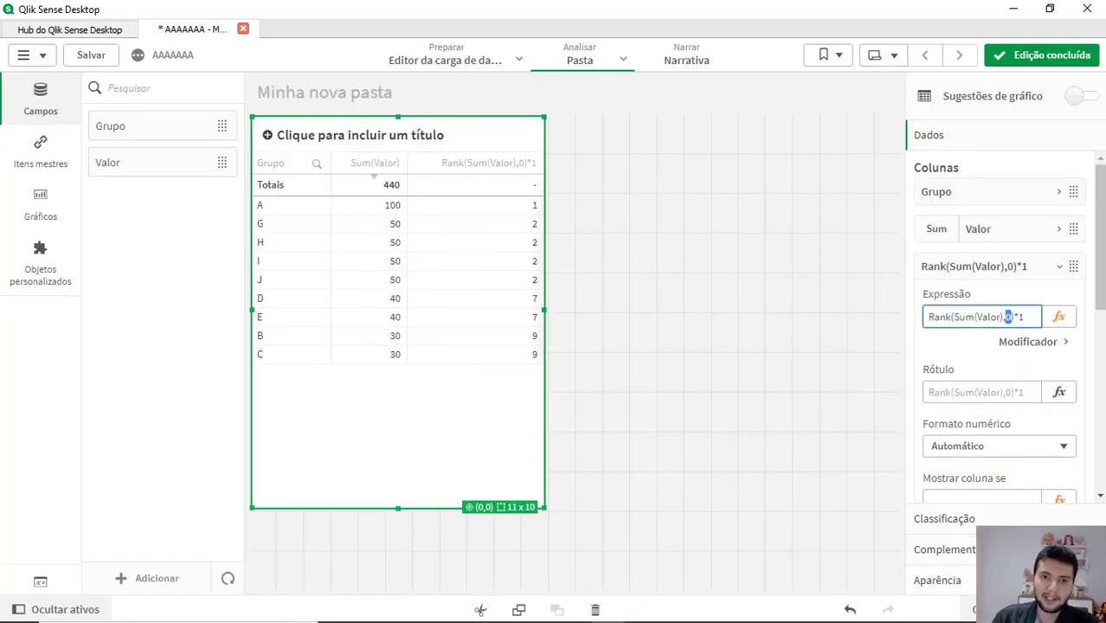
type("1")
key("Return")
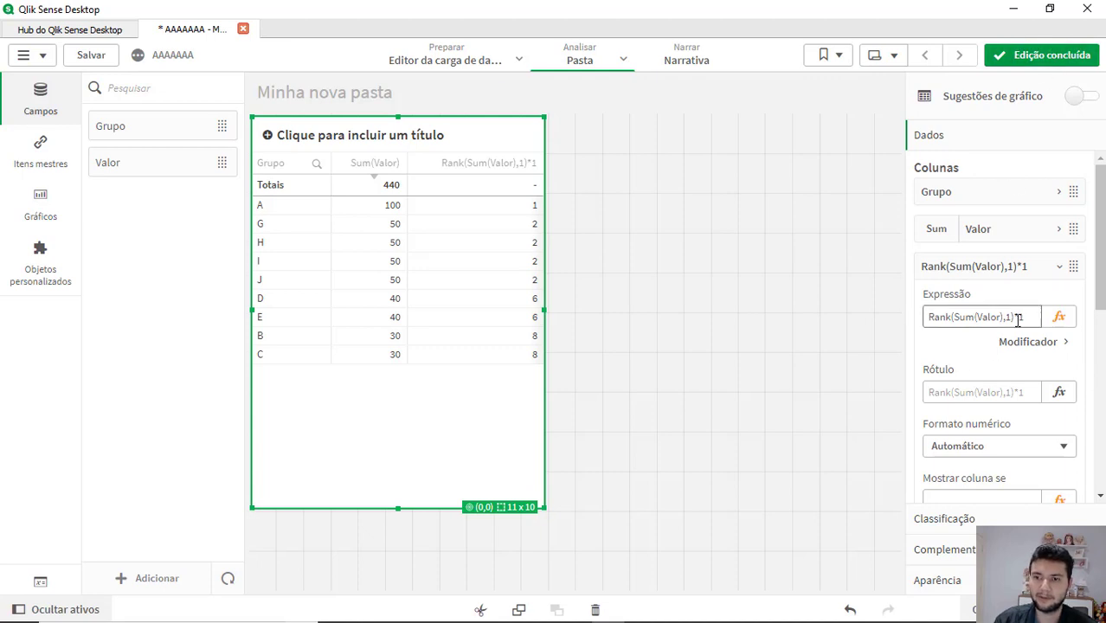
left_click(1043, 54)
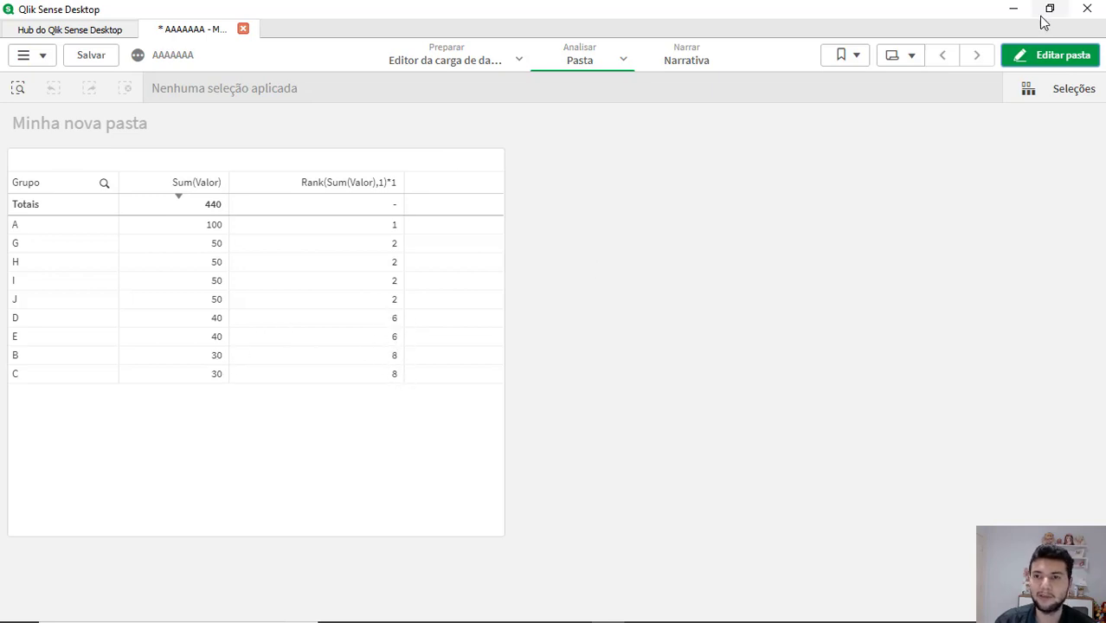
Reopen the sheet for editing, change the rank mode to 2 for Rank(Sum(Valor),2)*1, and finish editing.
left_click(1049, 57)
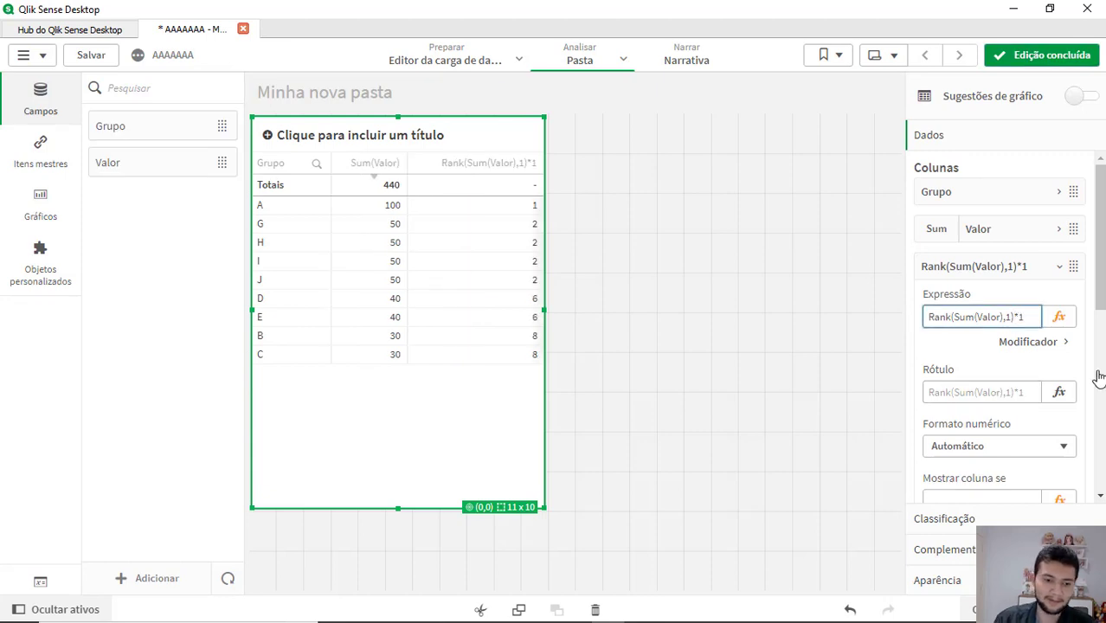
key("shift+Right")
type("2")
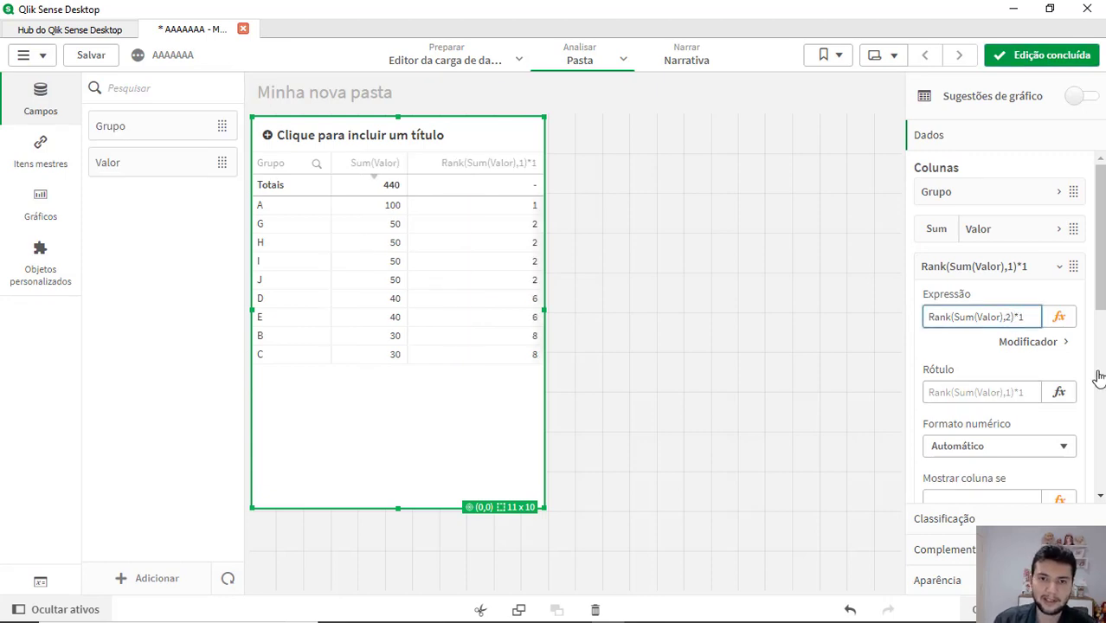
key("Return")
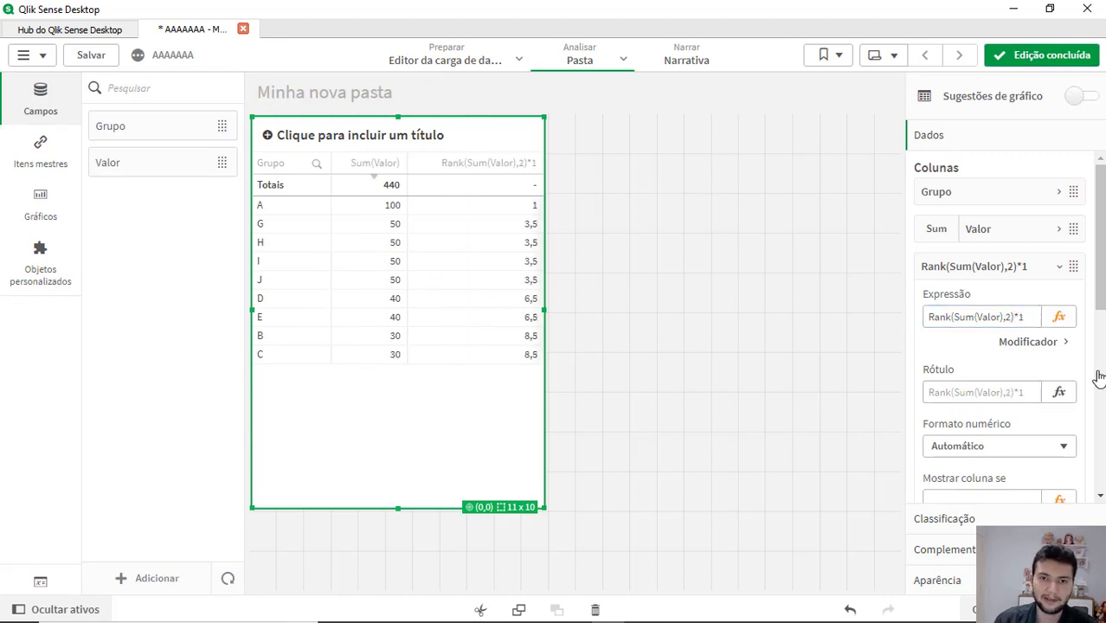
left_click(1043, 55)
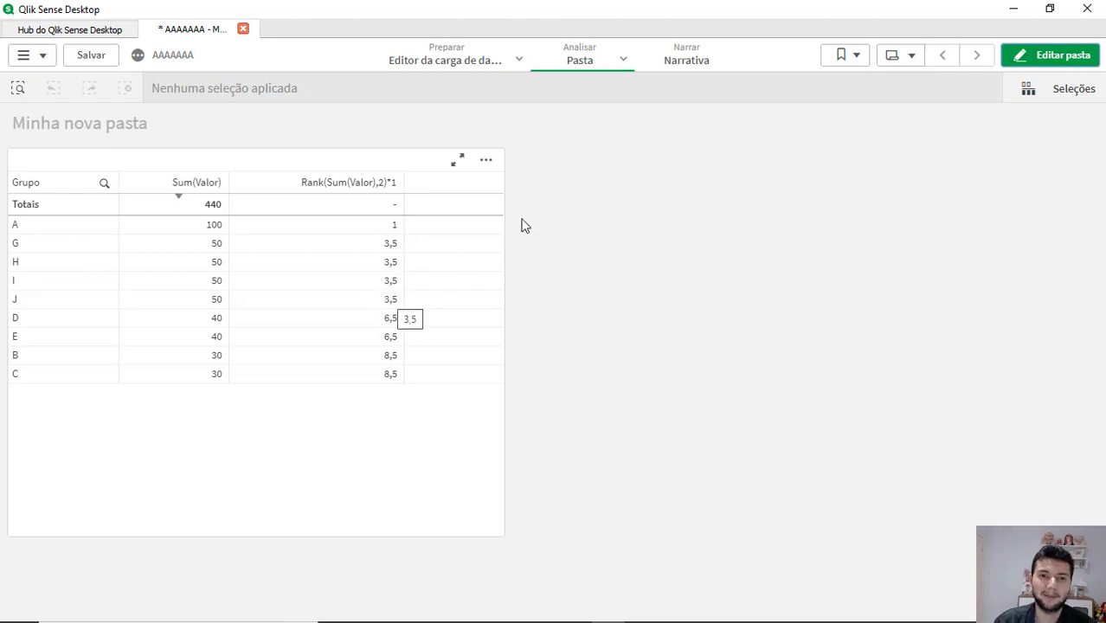
Edit the sheet again, change the rank mode to 3 for Rank(Sum(Valor),3)*1, and close the edit mode.
left_click(1060, 58)
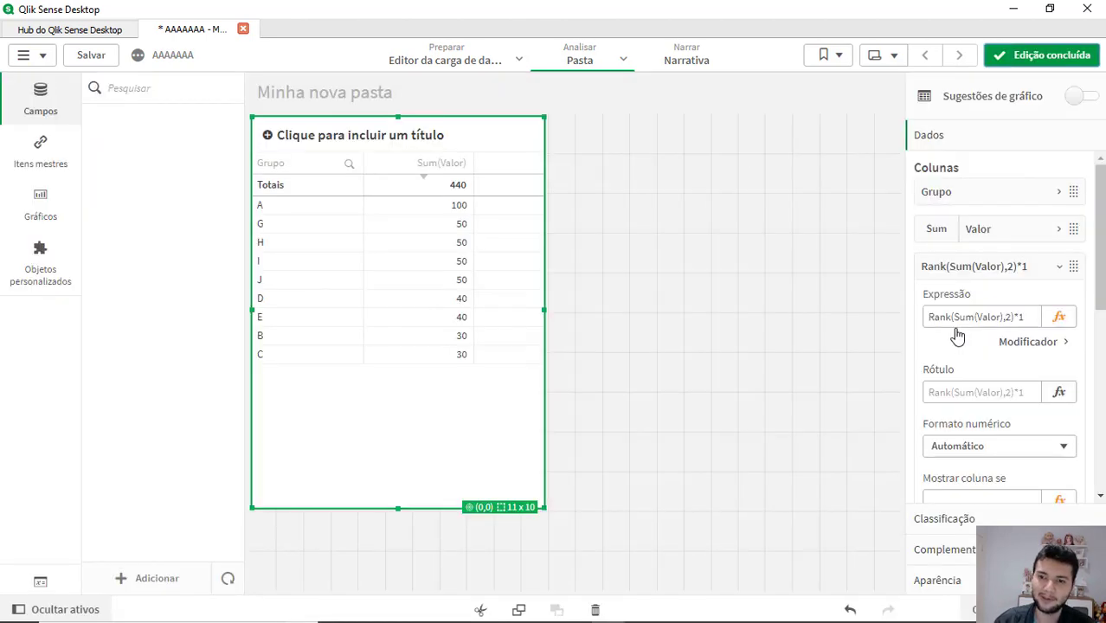
left_click(1011, 317)
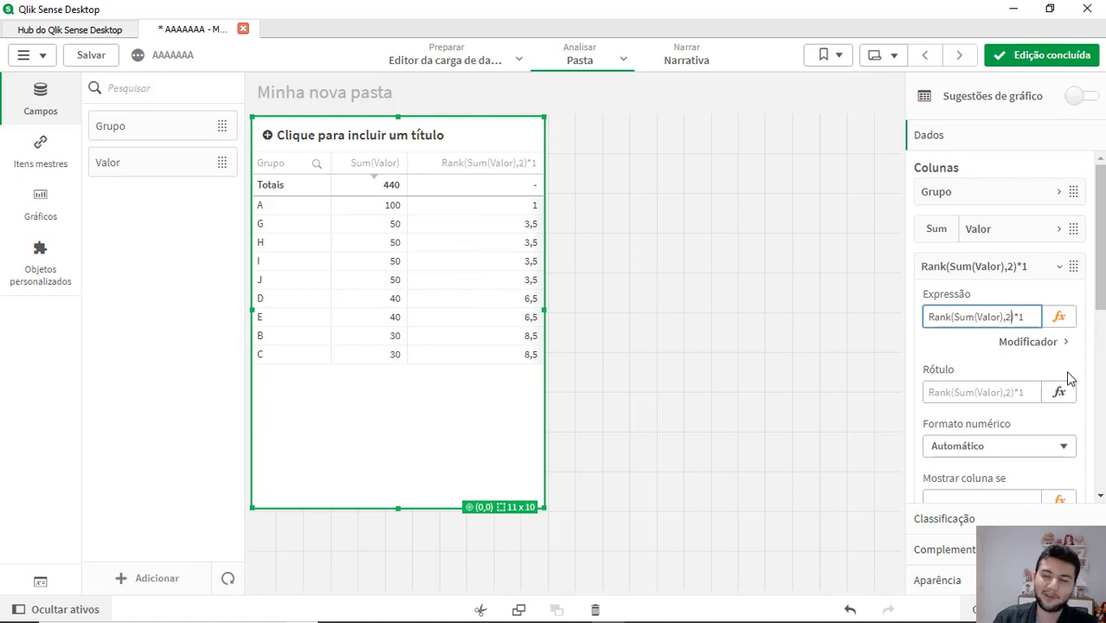
key("shift+Left")
type("3")
key("Return")
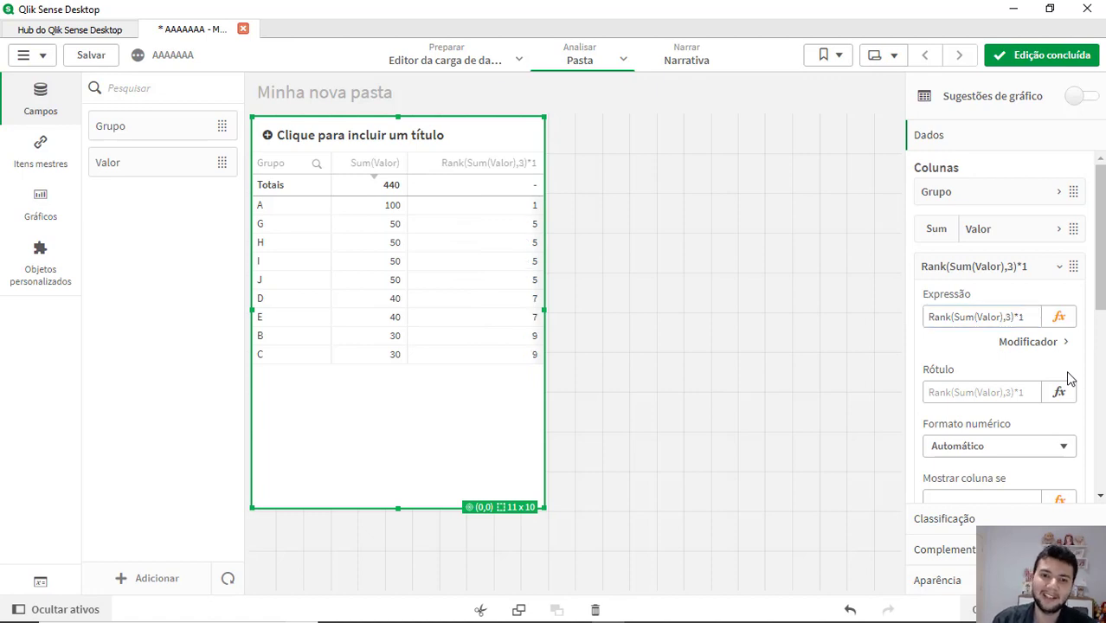
left_click(1035, 52)
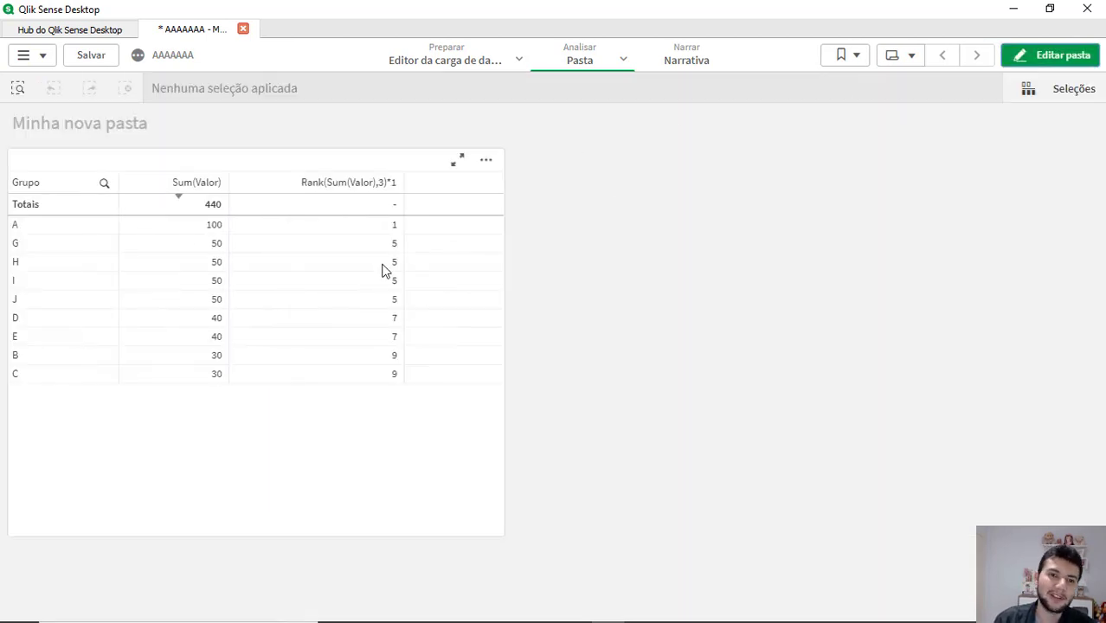